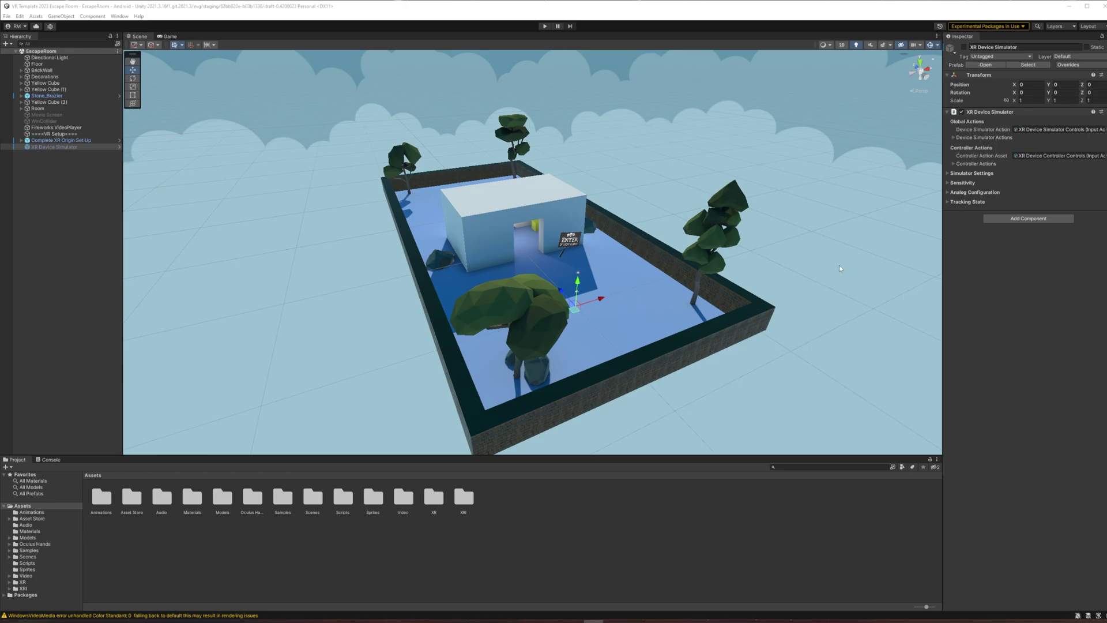
# Create a new 3D project named My project (1) on editor 2021.3.16f1
pyautogui.click(398, 620)
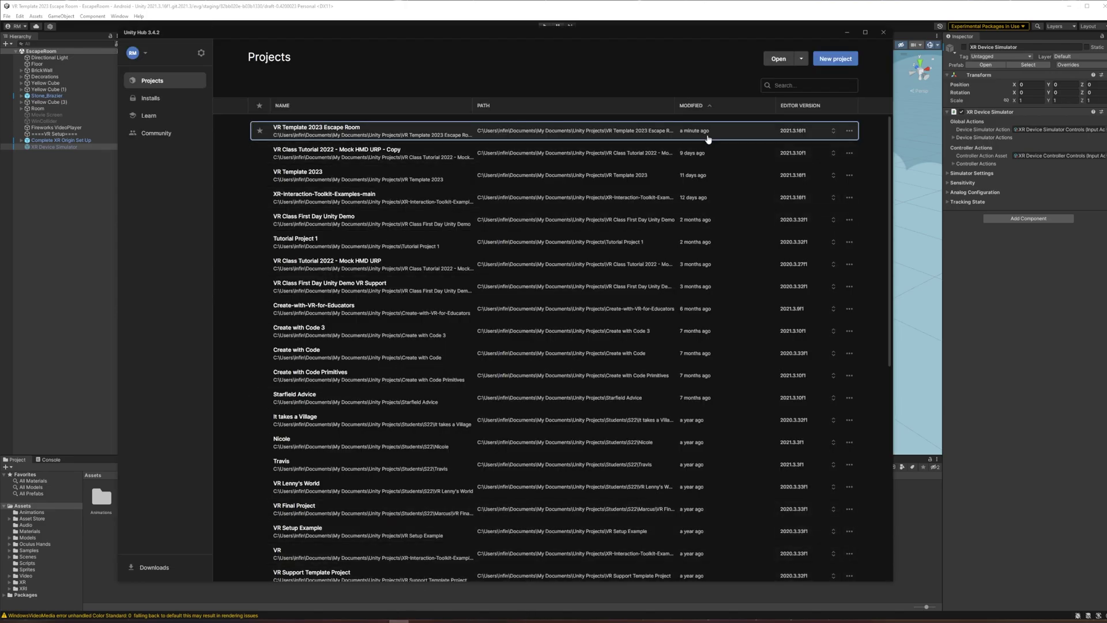
pyautogui.click(836, 59)
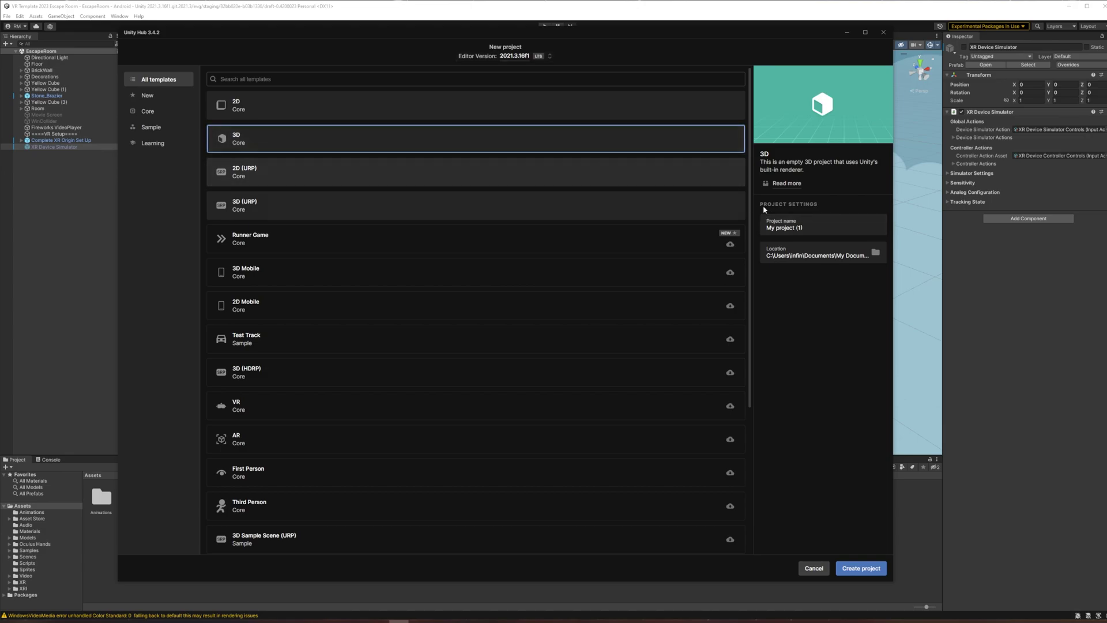
pyautogui.click(819, 225)
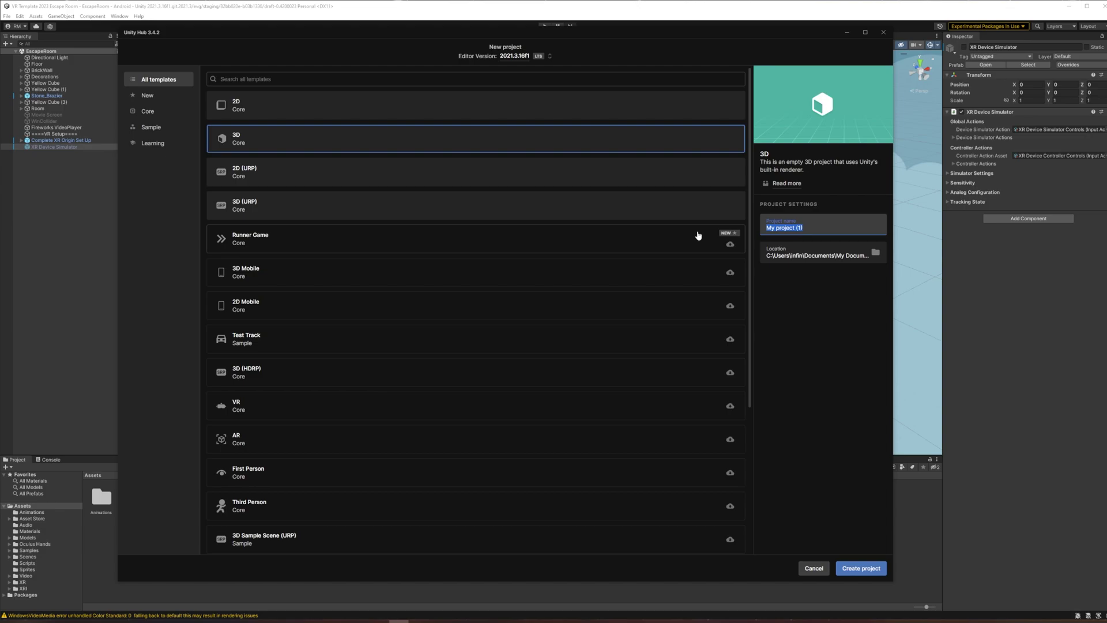
pyautogui.click(859, 568)
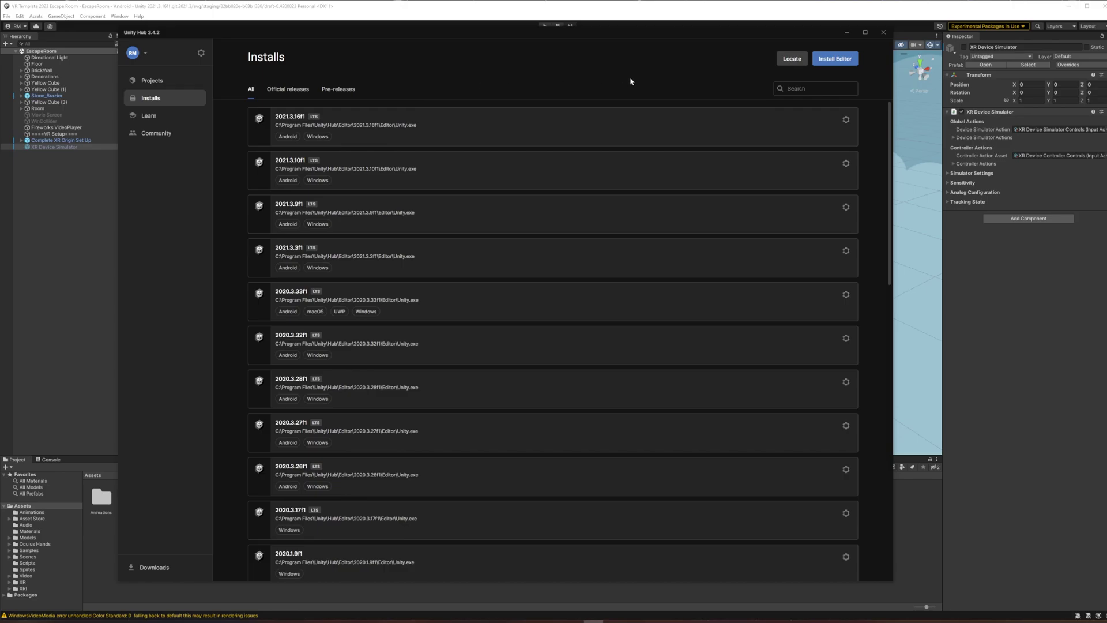
# Go back to the Unity Hub projects list where My project (1) starts importing
pyautogui.click(152, 81)
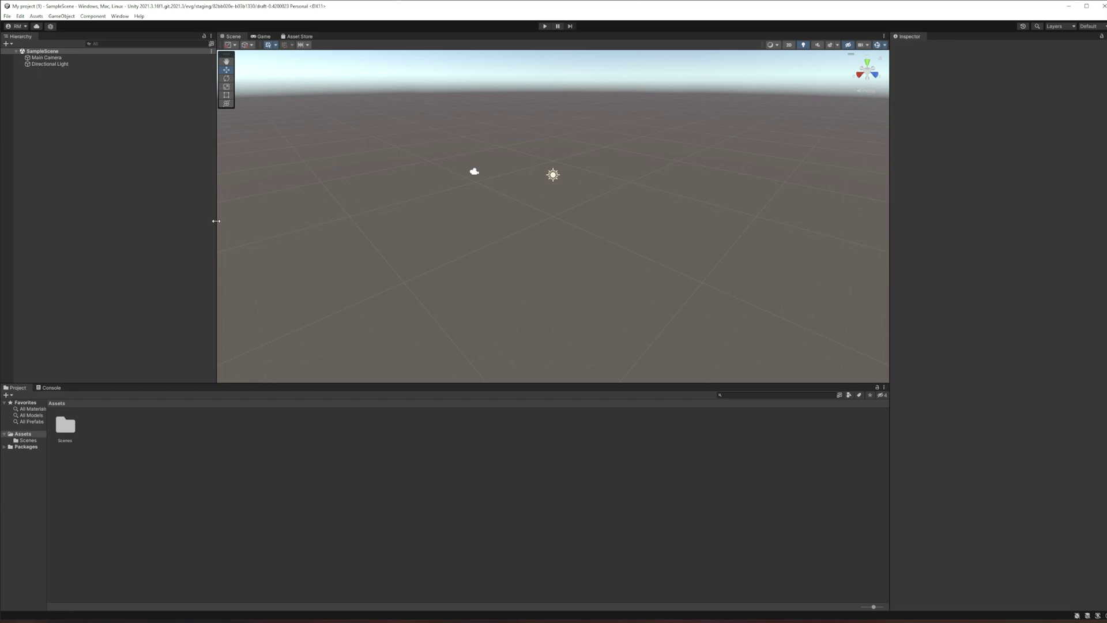
# Narrow the Hierarchy, Project and Inspector panels so the Scene view is much larger
pyautogui.moveTo(216, 221); pyautogui.dragTo(132, 220)
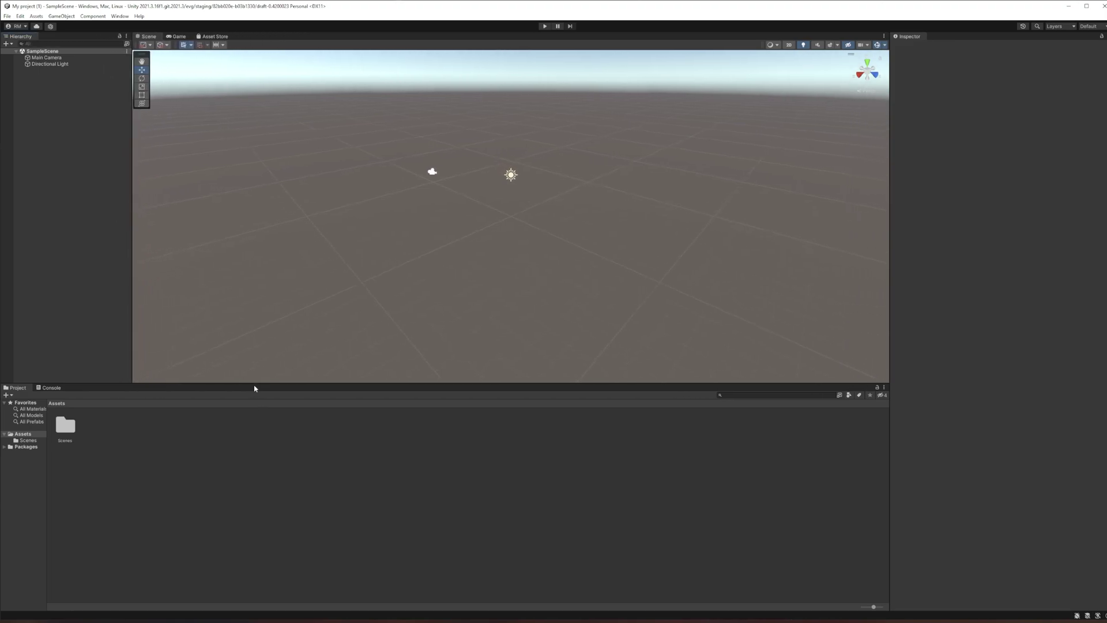
pyautogui.moveTo(254, 388); pyautogui.dragTo(254, 486)
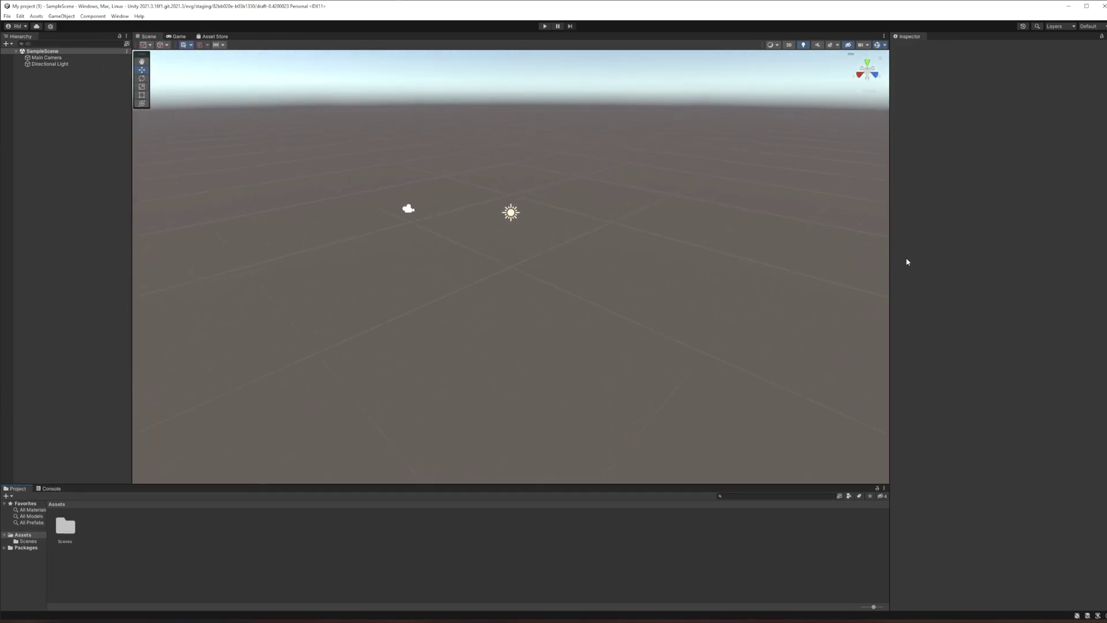
pyautogui.moveTo(889, 260); pyautogui.dragTo(958, 256)
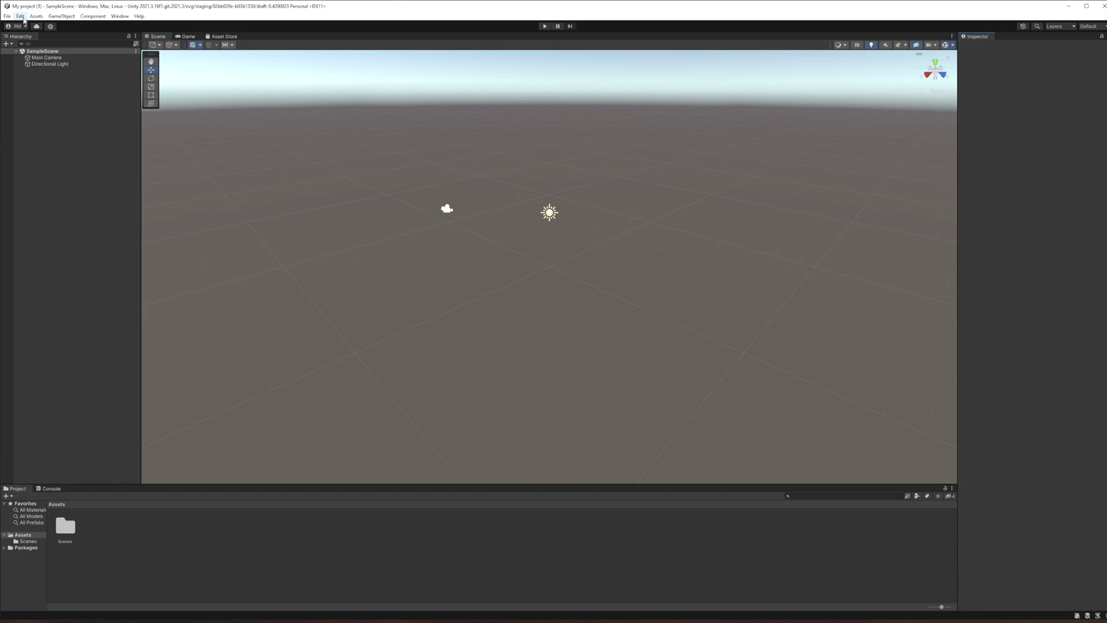
# Install the XR Plugin Management package from Project Settings
pyautogui.click(21, 16)
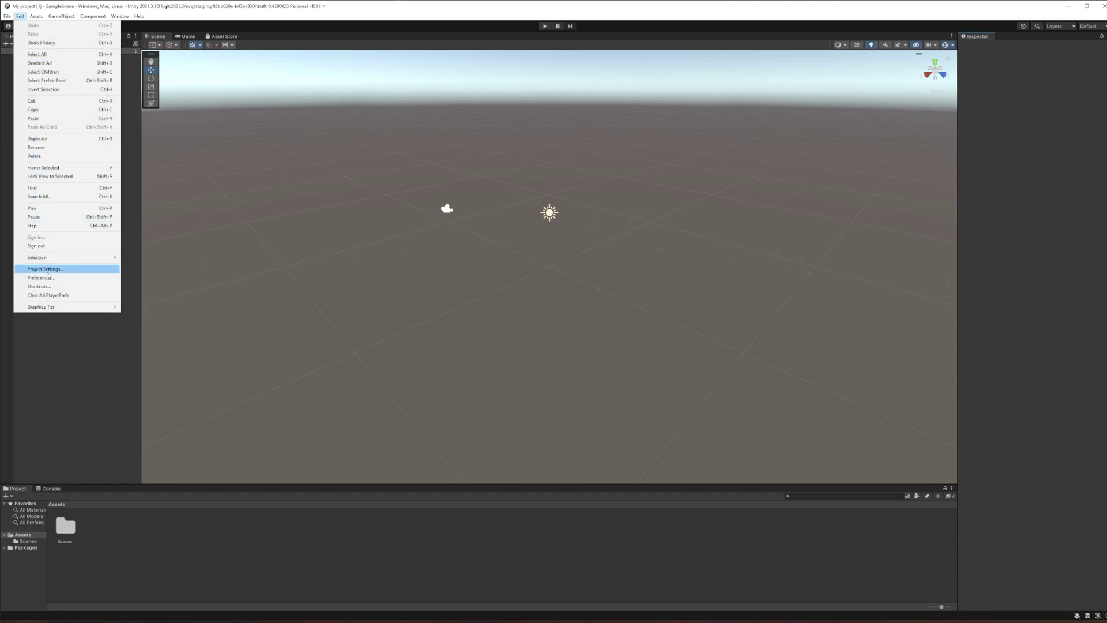
pyautogui.click(45, 269)
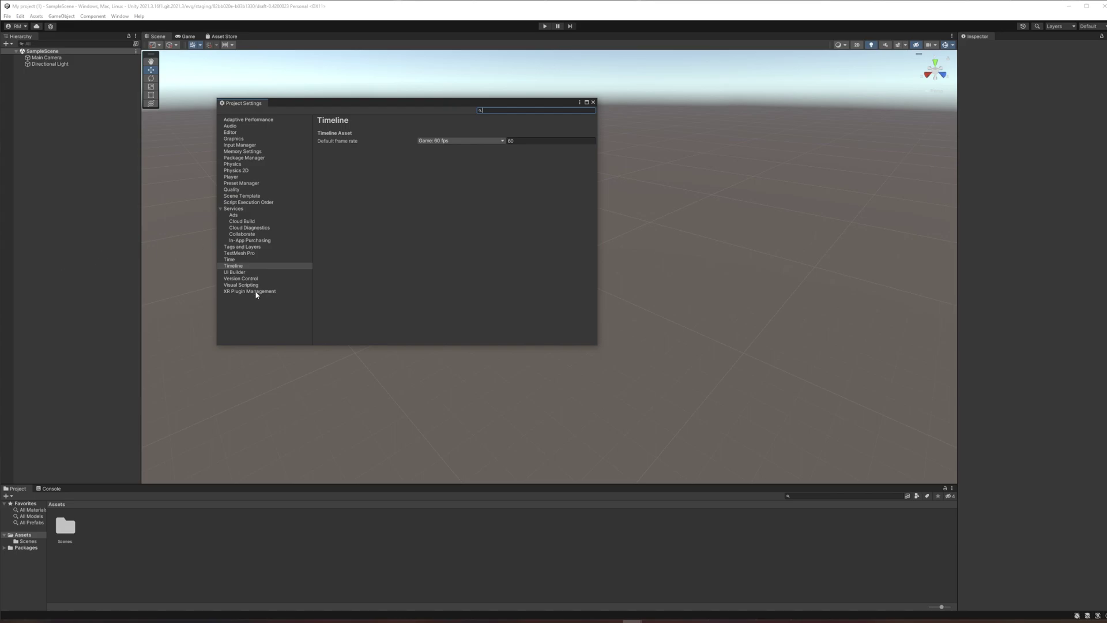
pyautogui.click(254, 291)
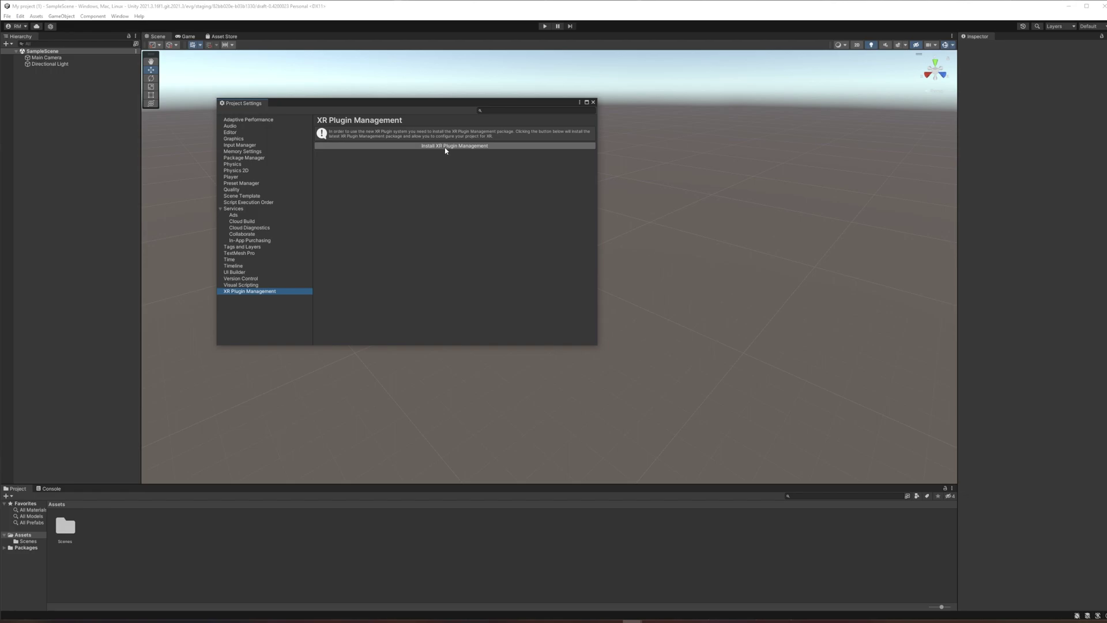
pyautogui.click(445, 146)
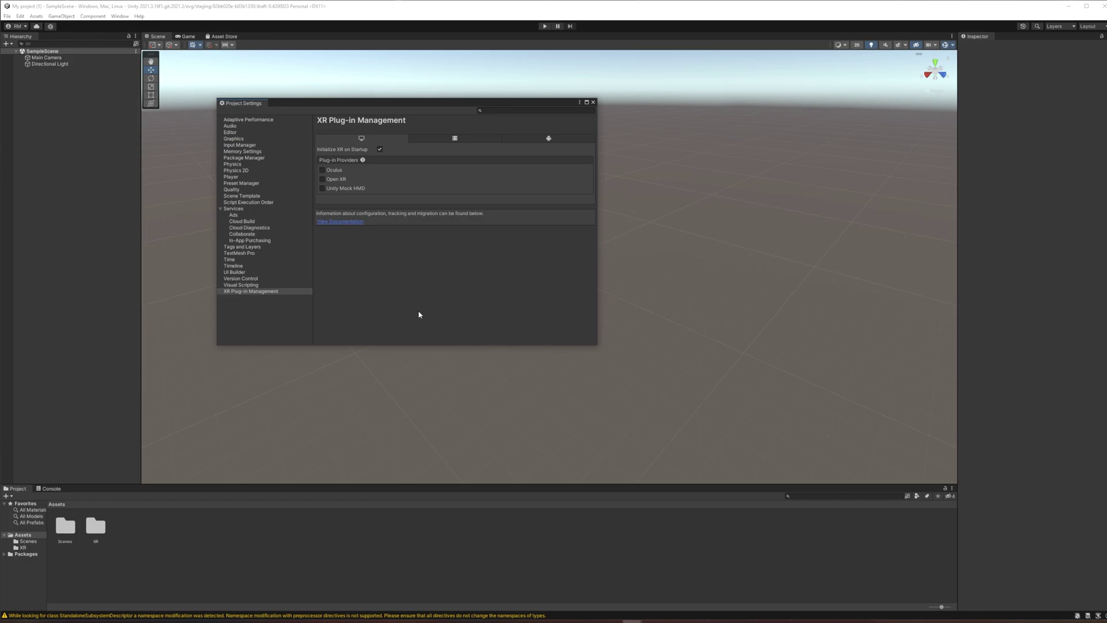
# Enable Open XR as a plug-in provider and accept enabling the native input backends
pyautogui.click(323, 180)
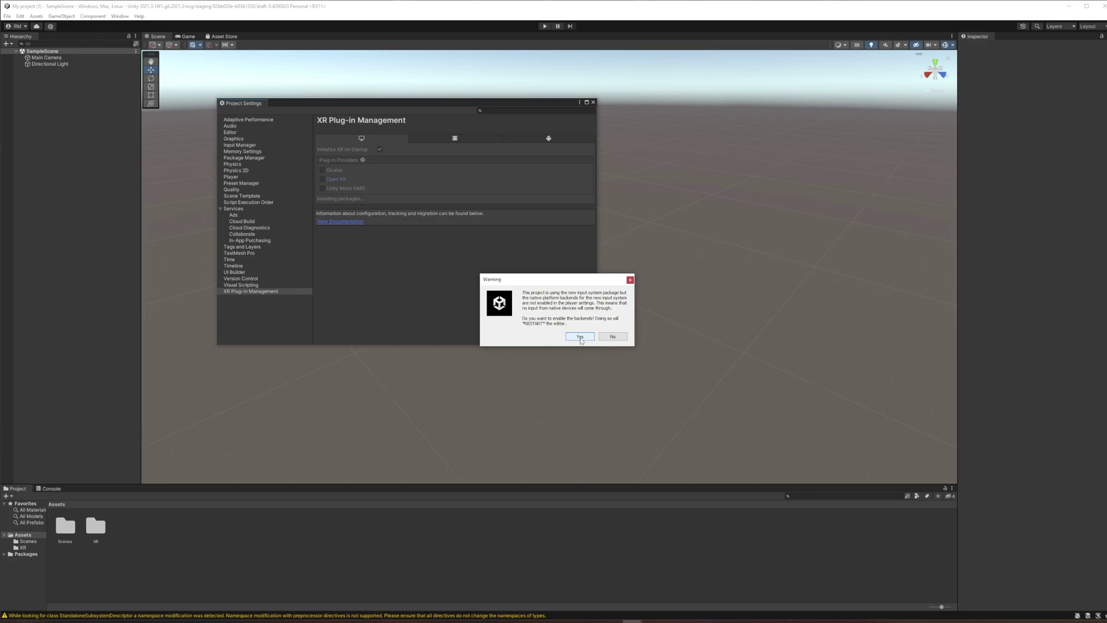
pyautogui.click(580, 337)
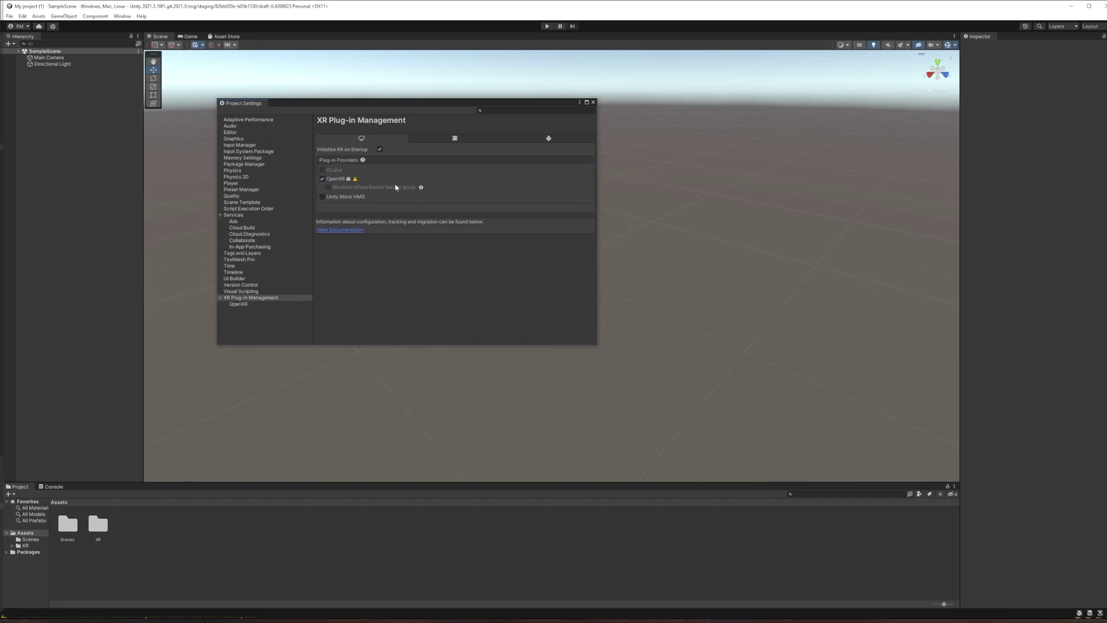
# Open the OpenXR validation issue about missing interaction profiles and jump to its settings
pyautogui.moveTo(356, 182)
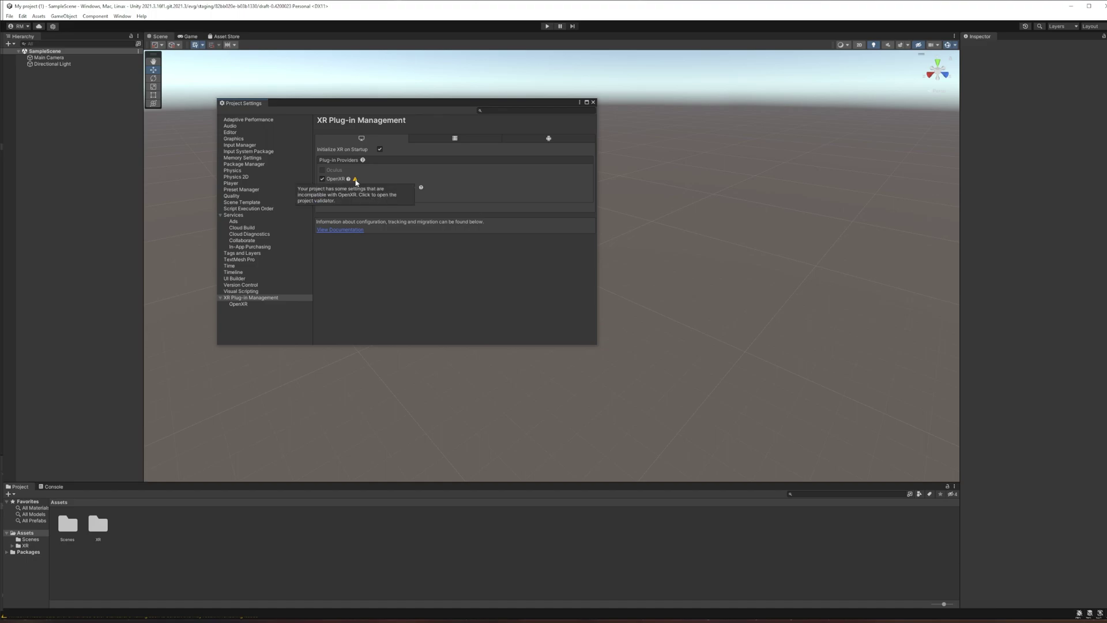
pyautogui.click(355, 180)
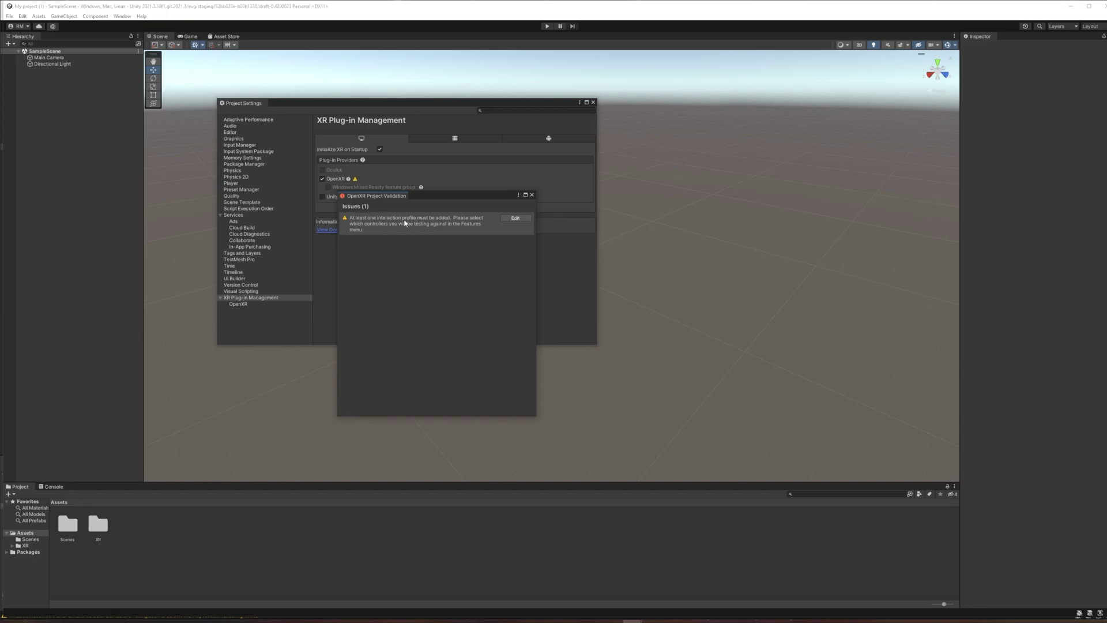
pyautogui.click(513, 219)
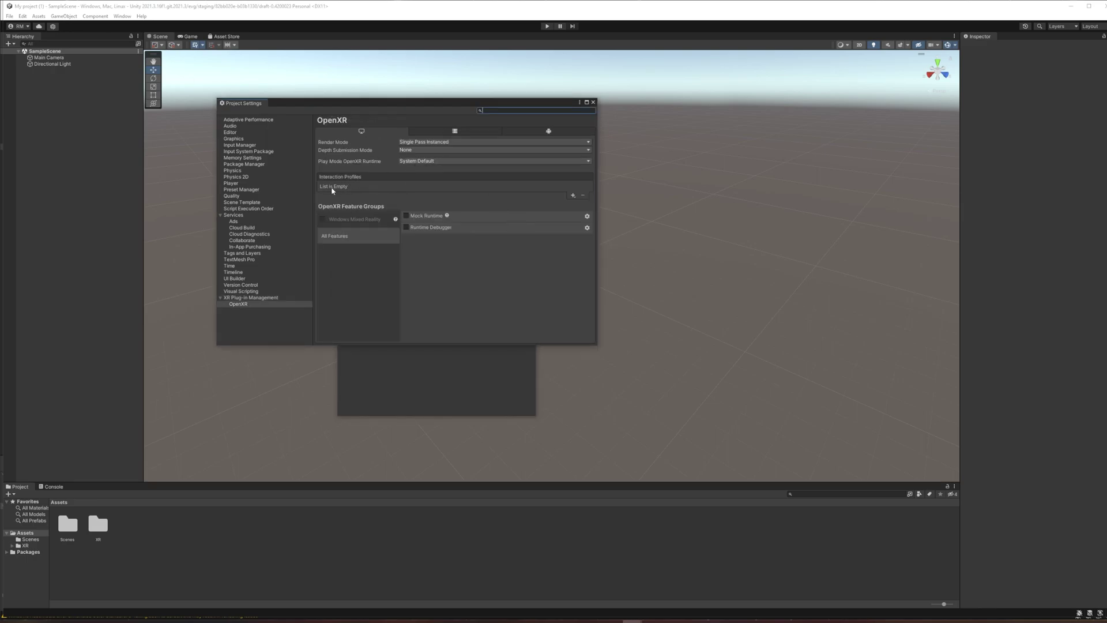
# Add Oculus Touch, Valve Index, Microsoft Motion and HTC Vive controller interaction profiles
pyautogui.click(572, 195)
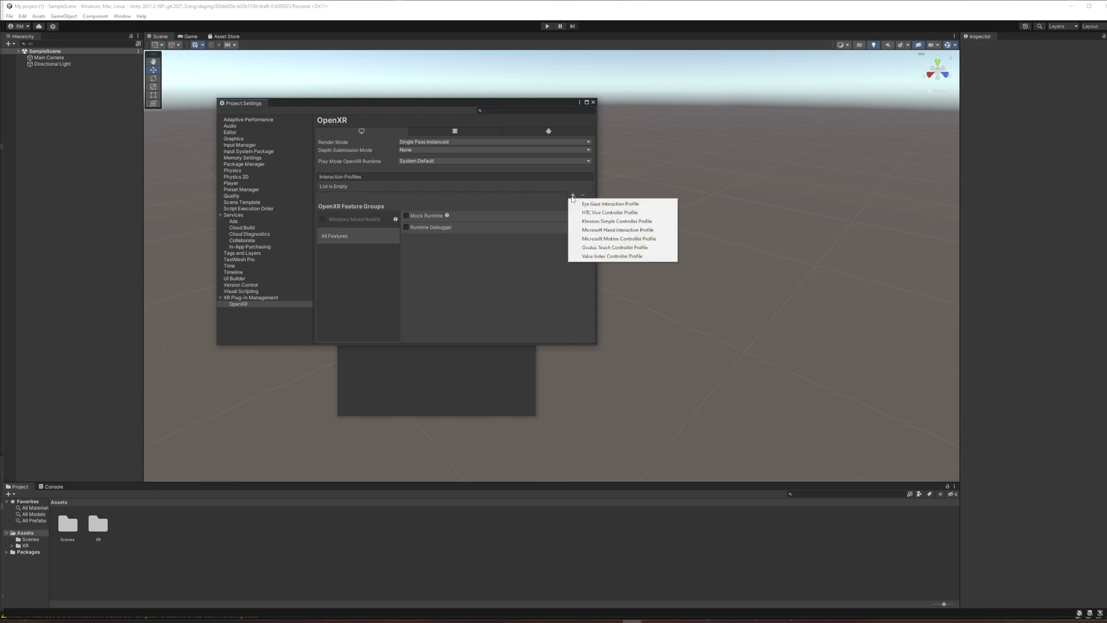
pyautogui.click(614, 247)
pyautogui.click(572, 196)
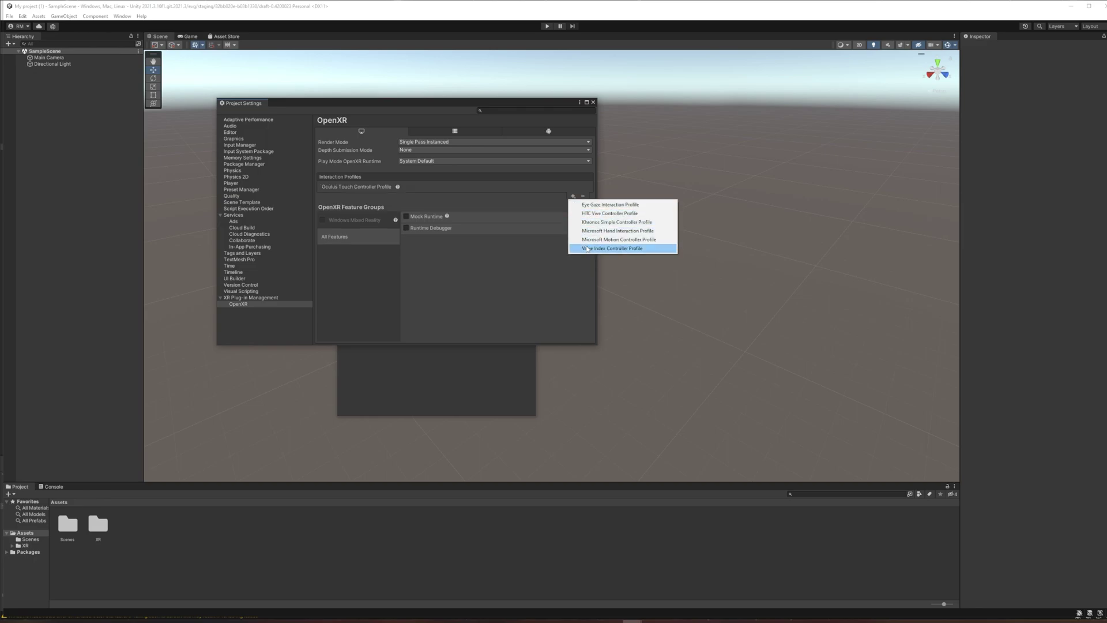
pyautogui.click(588, 248)
pyautogui.click(574, 206)
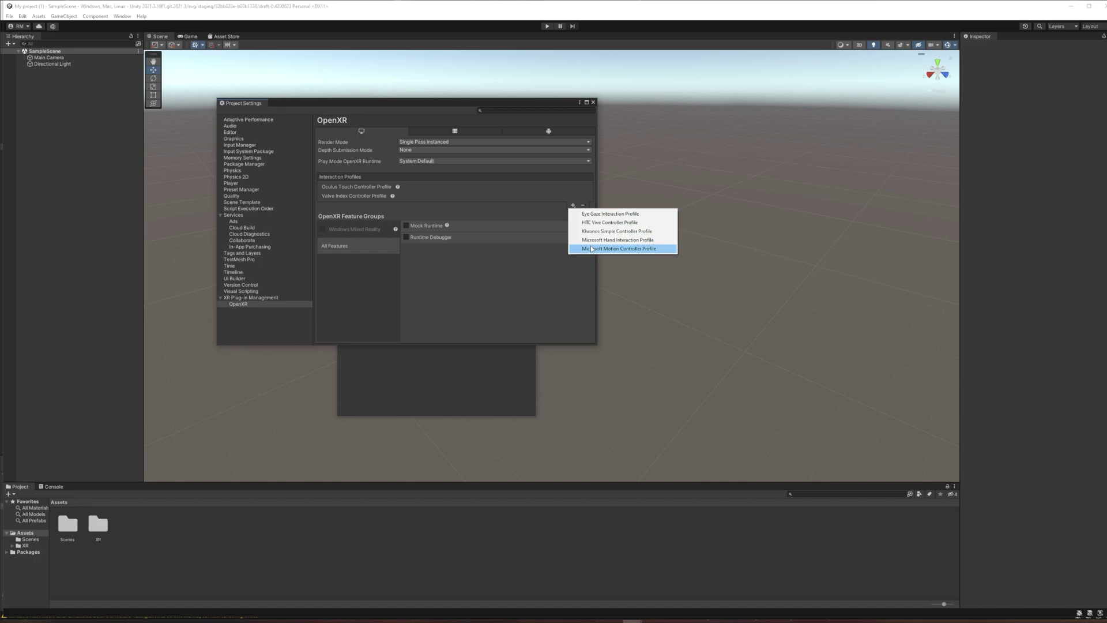
pyautogui.click(592, 249)
pyautogui.click(573, 213)
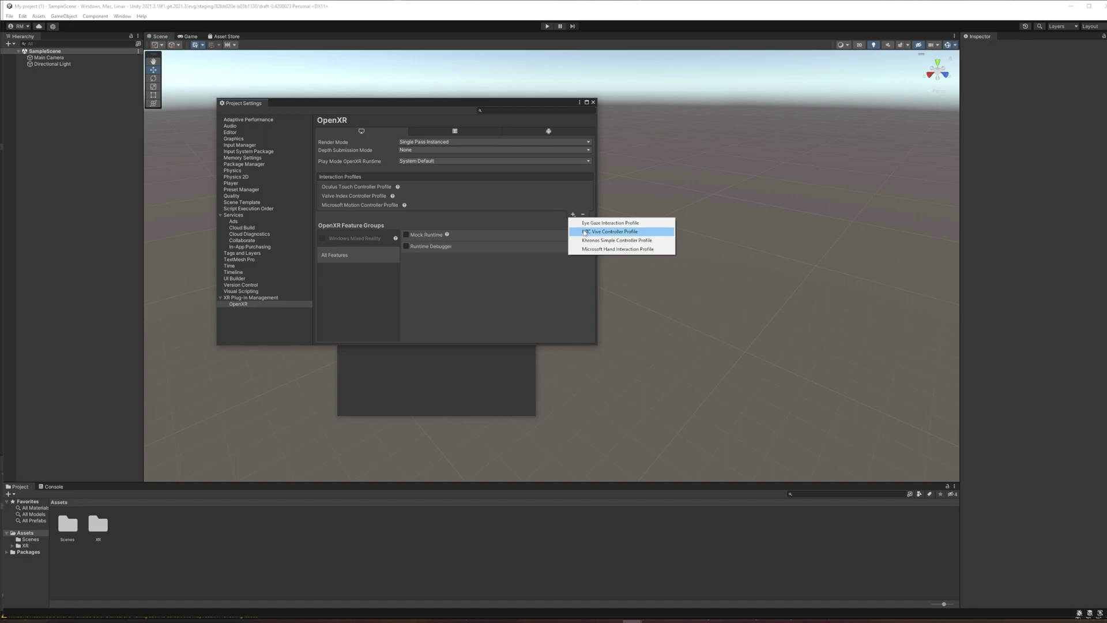
pyautogui.click(586, 232)
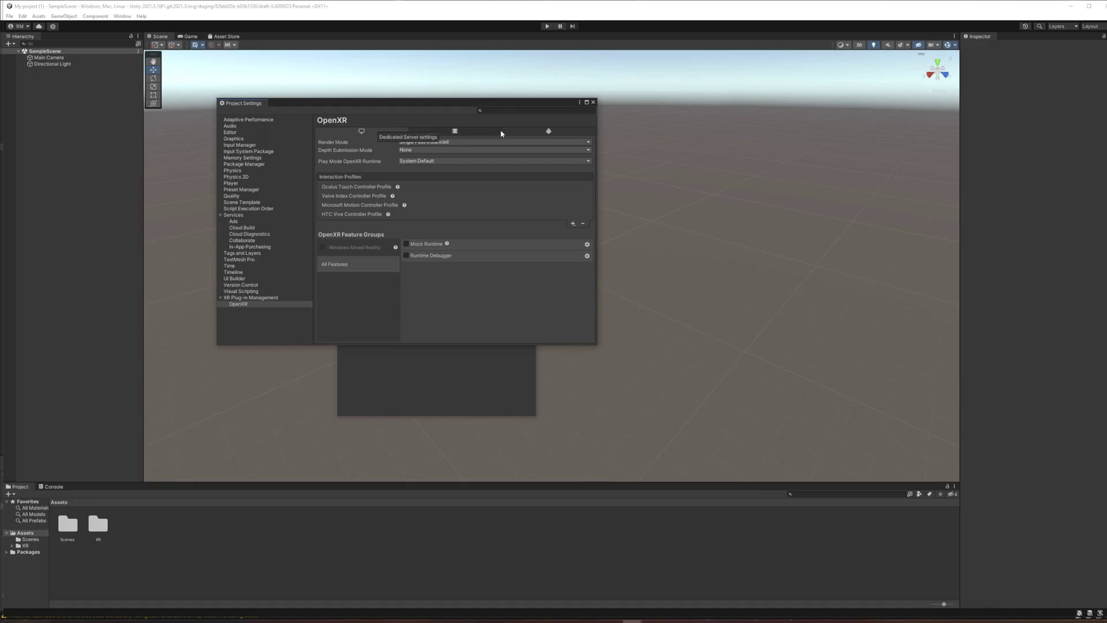
# On the Android OpenXR settings, add the Oculus Touch Controller Profile
pyautogui.click(546, 131)
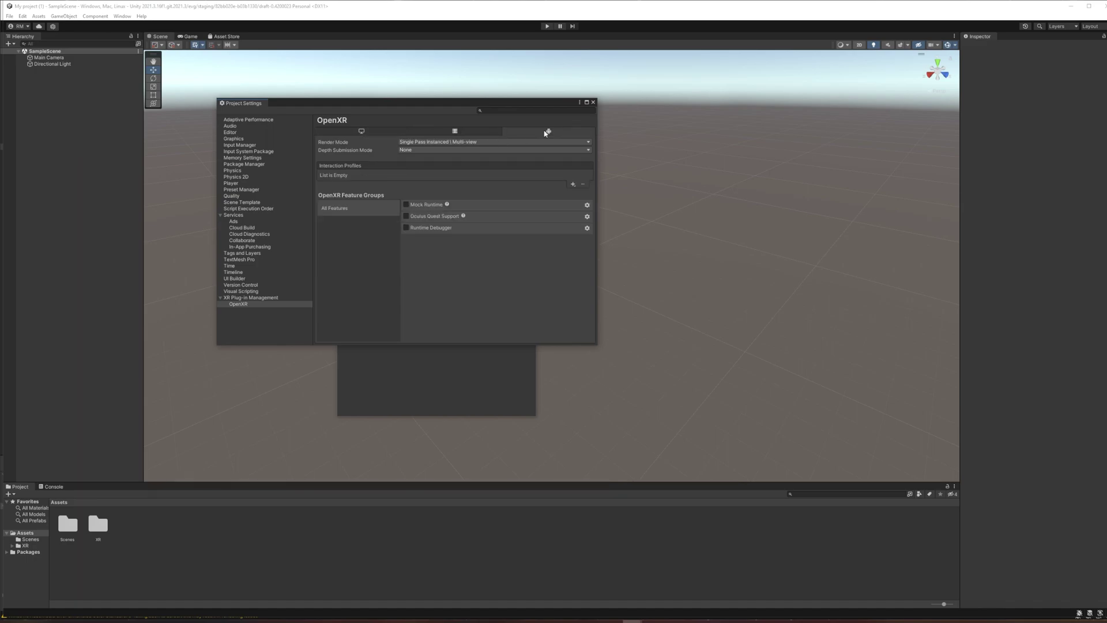
pyautogui.click(573, 186)
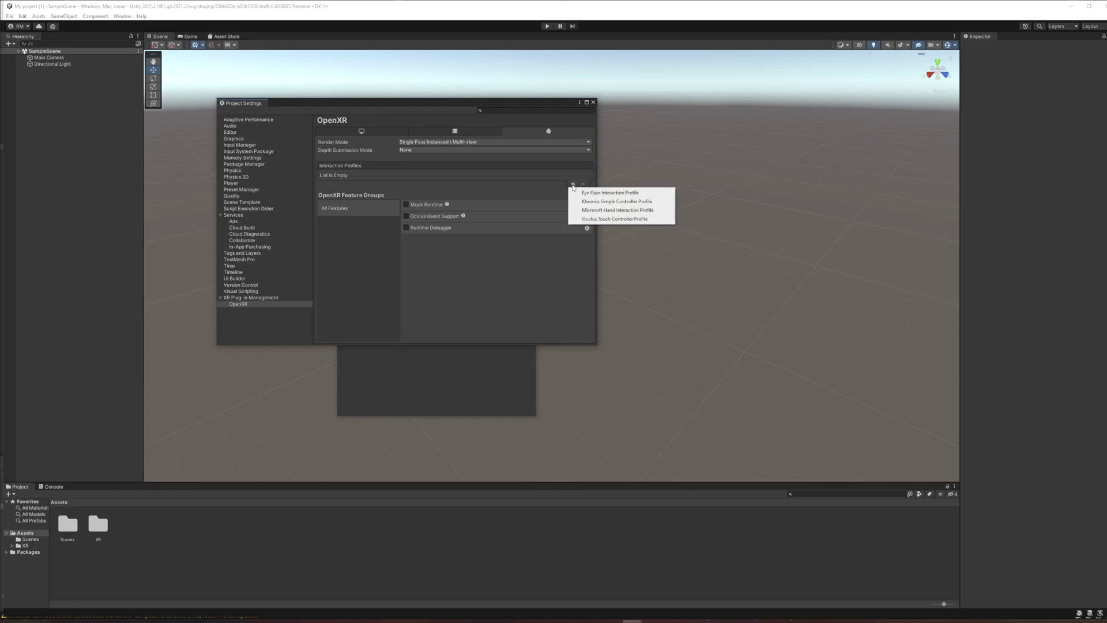
pyautogui.click(608, 219)
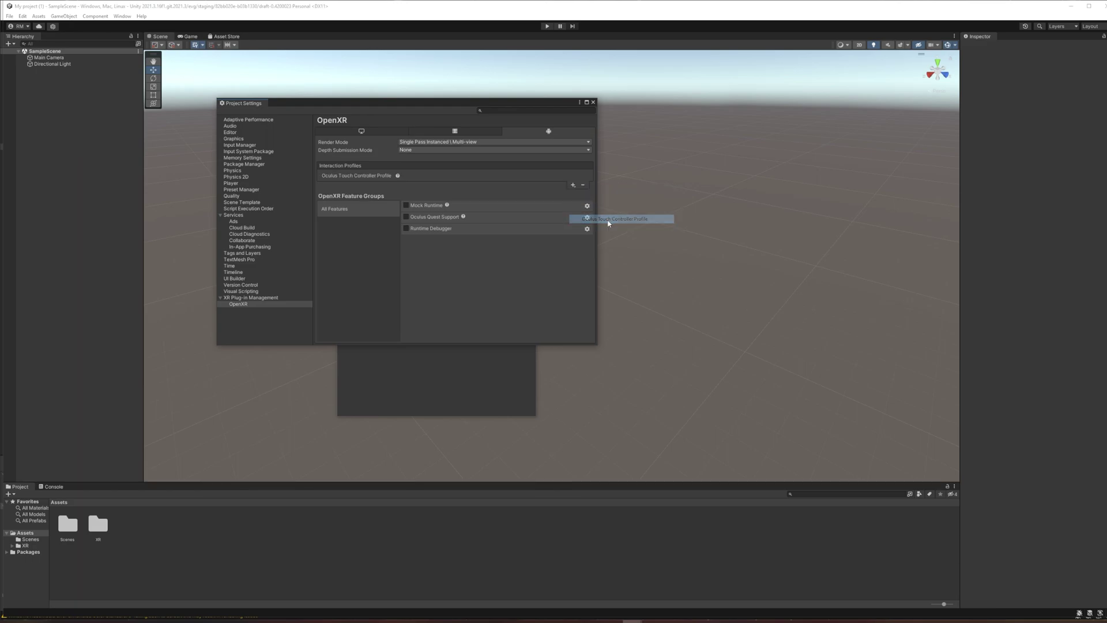
# Turn on Oculus Quest Support, then return to the PC Standalone OpenXR settings
pyautogui.click(406, 218)
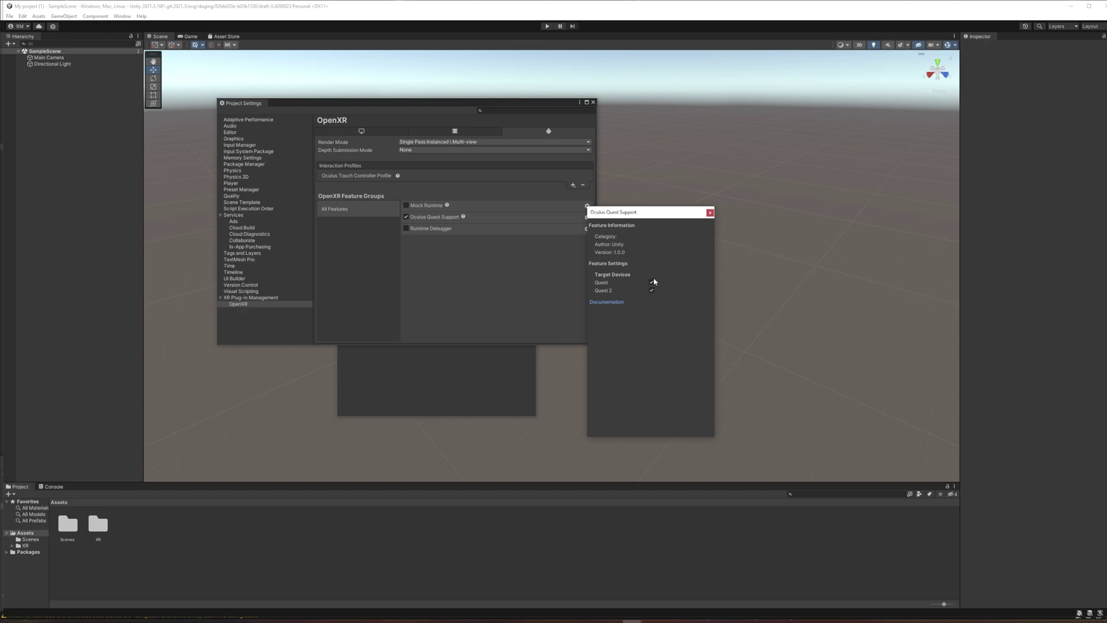
pyautogui.click(710, 213)
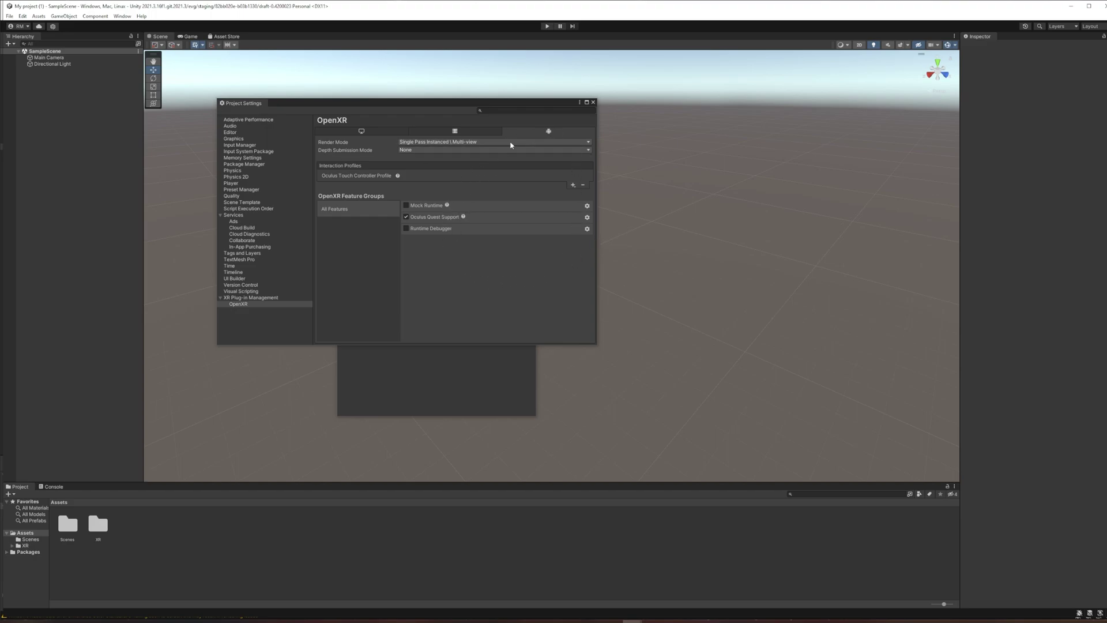
pyautogui.click(363, 132)
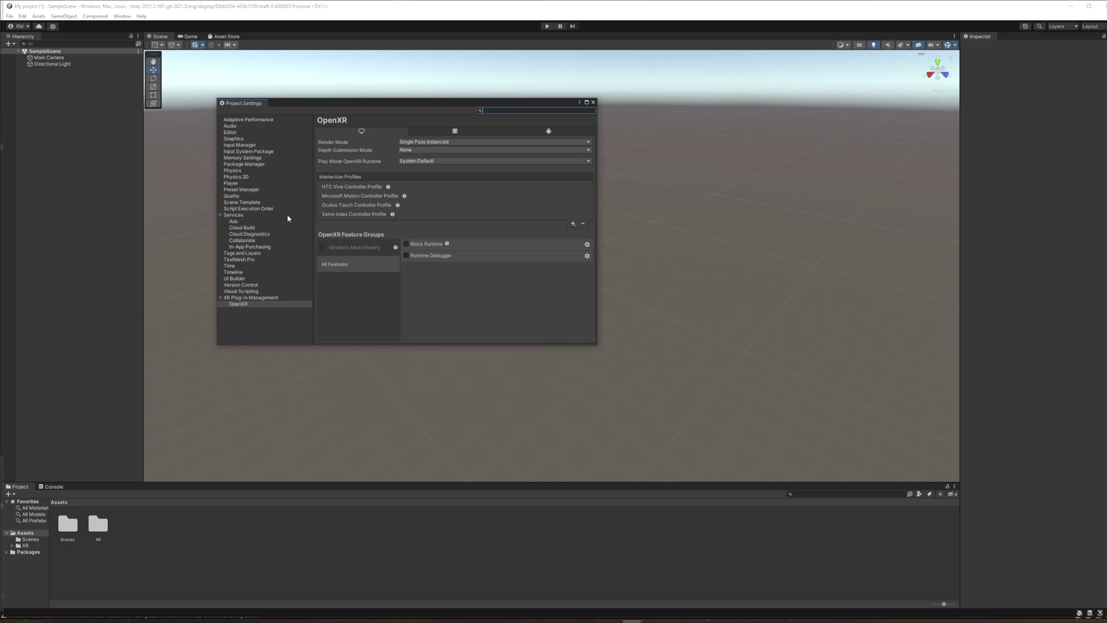
# Enable Pre-release Packages in Package Manager settings and acknowledge the warning
pyautogui.click(256, 164)
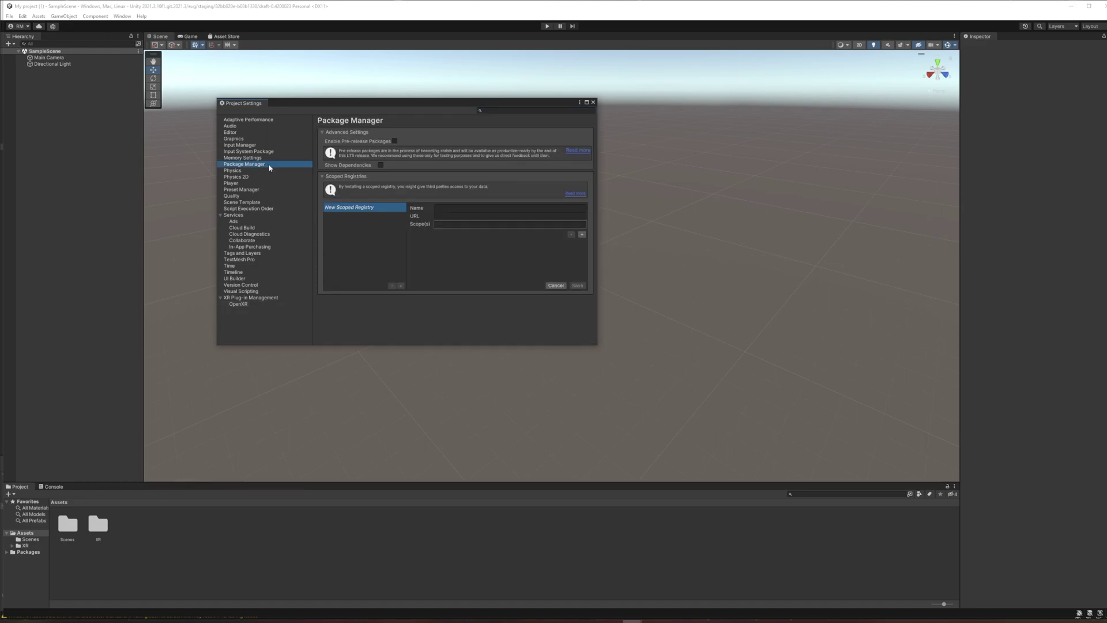
pyautogui.click(395, 141)
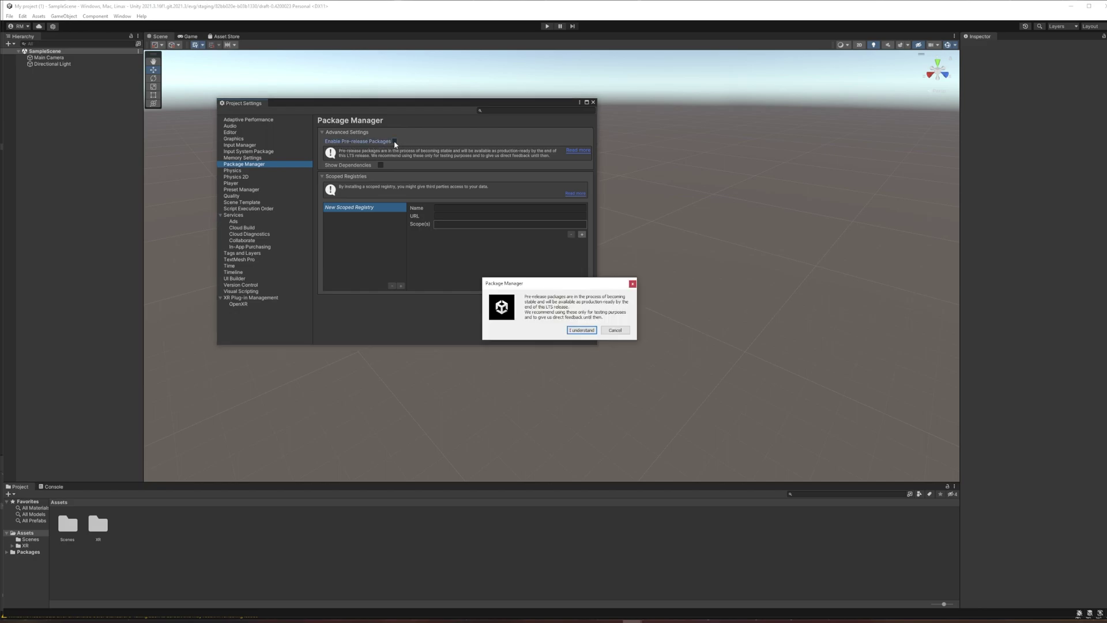
pyautogui.click(577, 331)
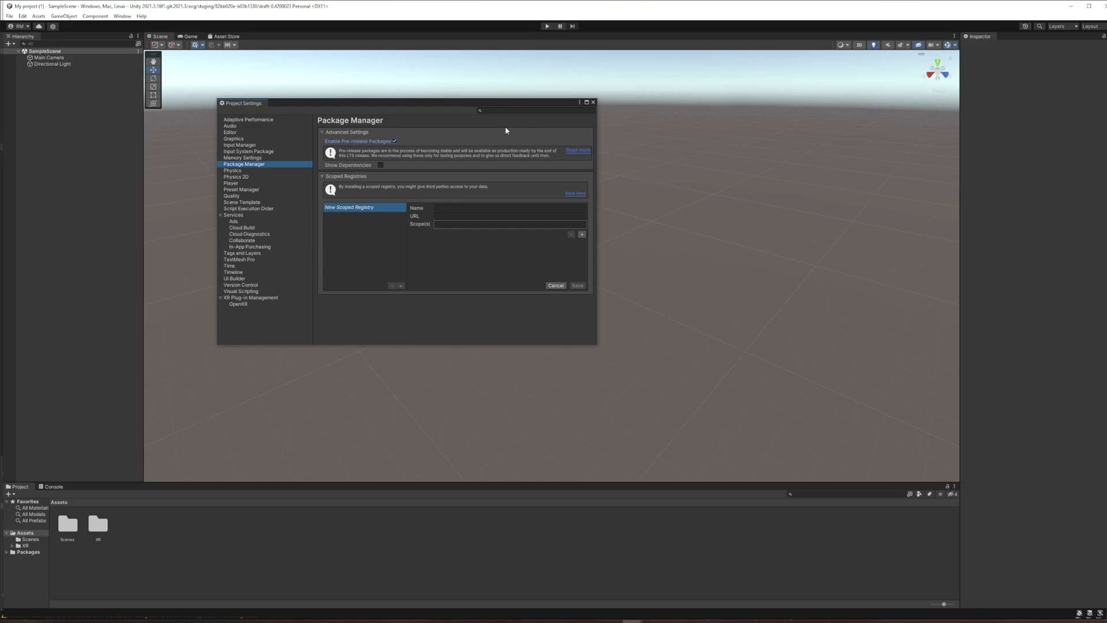
# Close Project Settings and open the Package Manager window
pyautogui.click(593, 102)
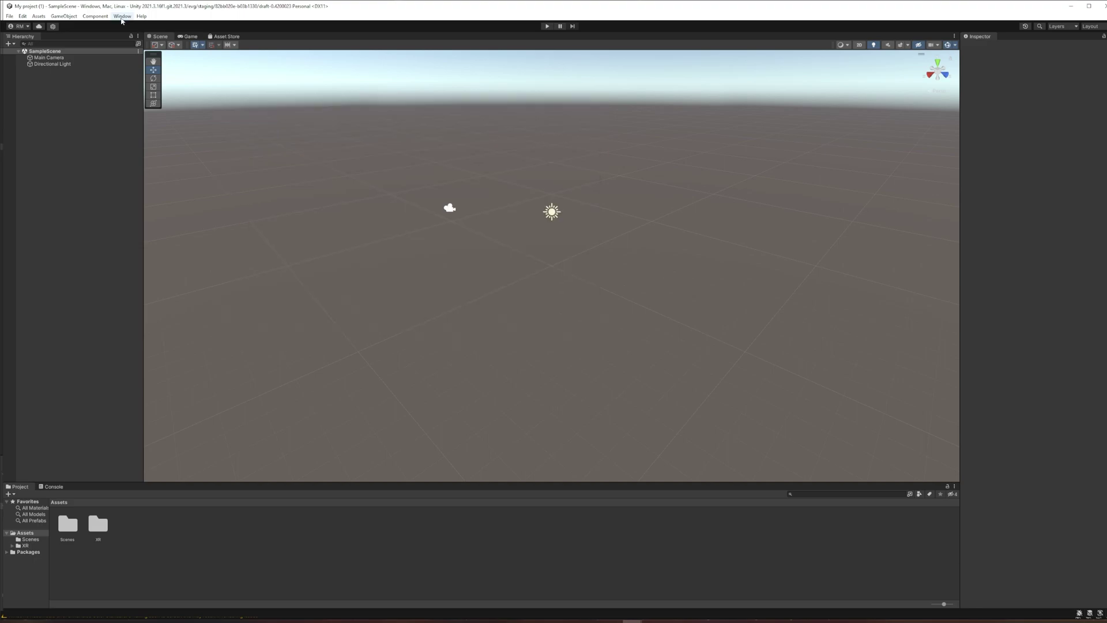
pyautogui.click(122, 18)
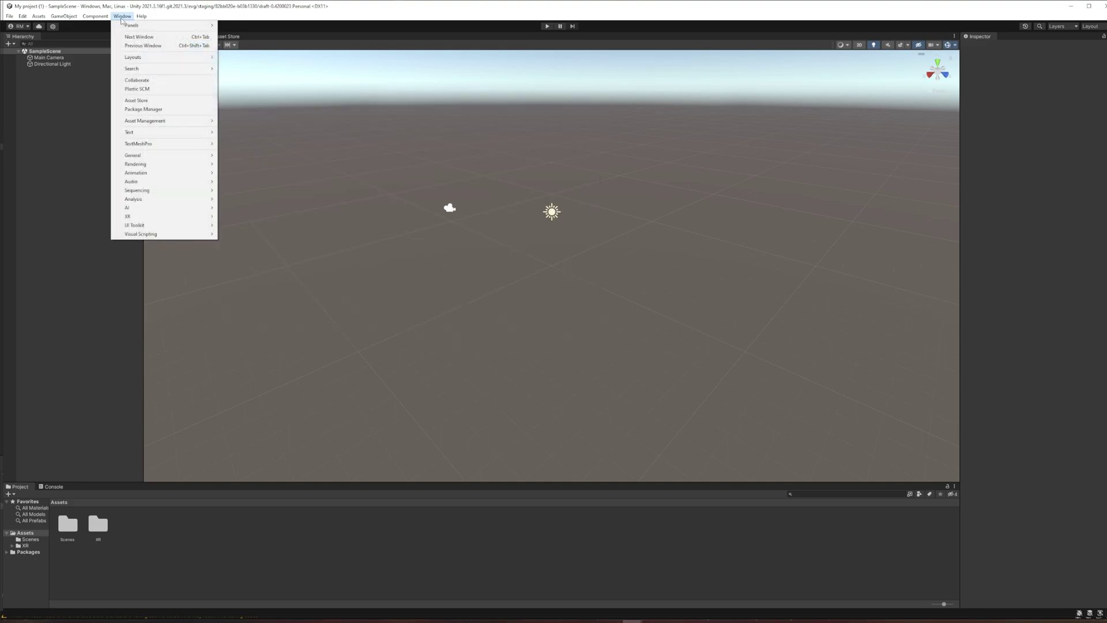
pyautogui.click(170, 111)
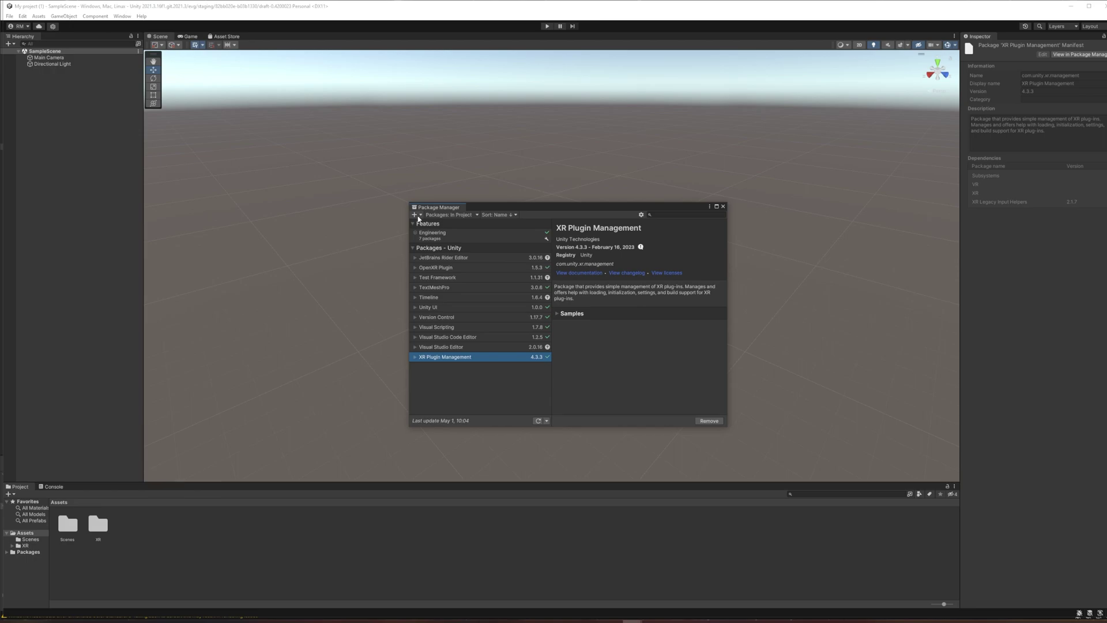
# Add the package com.unity.xr.management by name
pyautogui.click(420, 215)
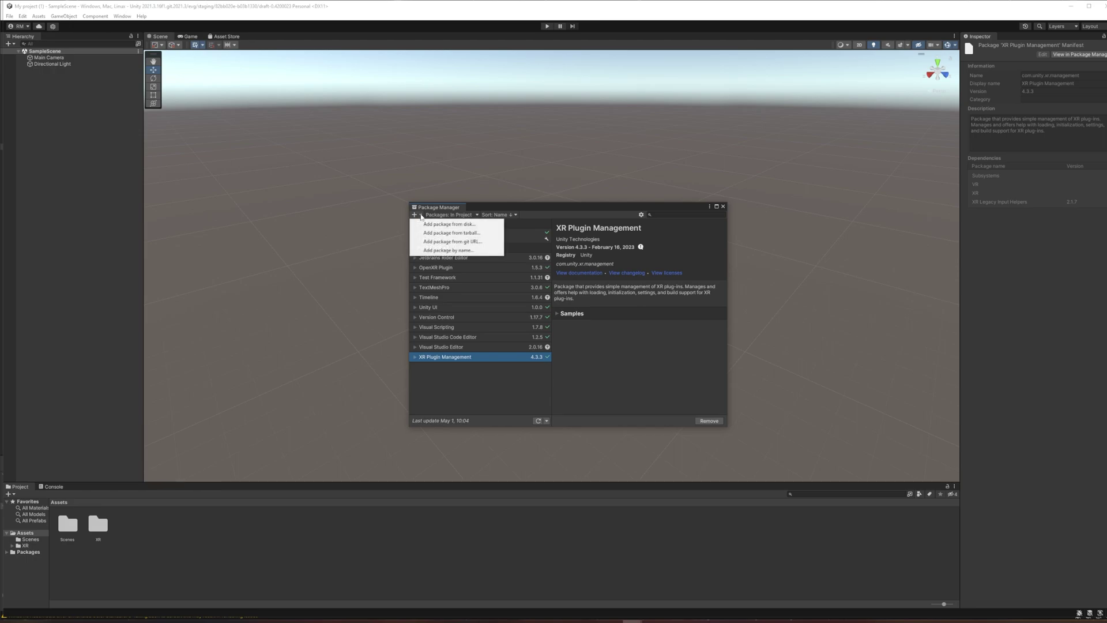
pyautogui.click(436, 250)
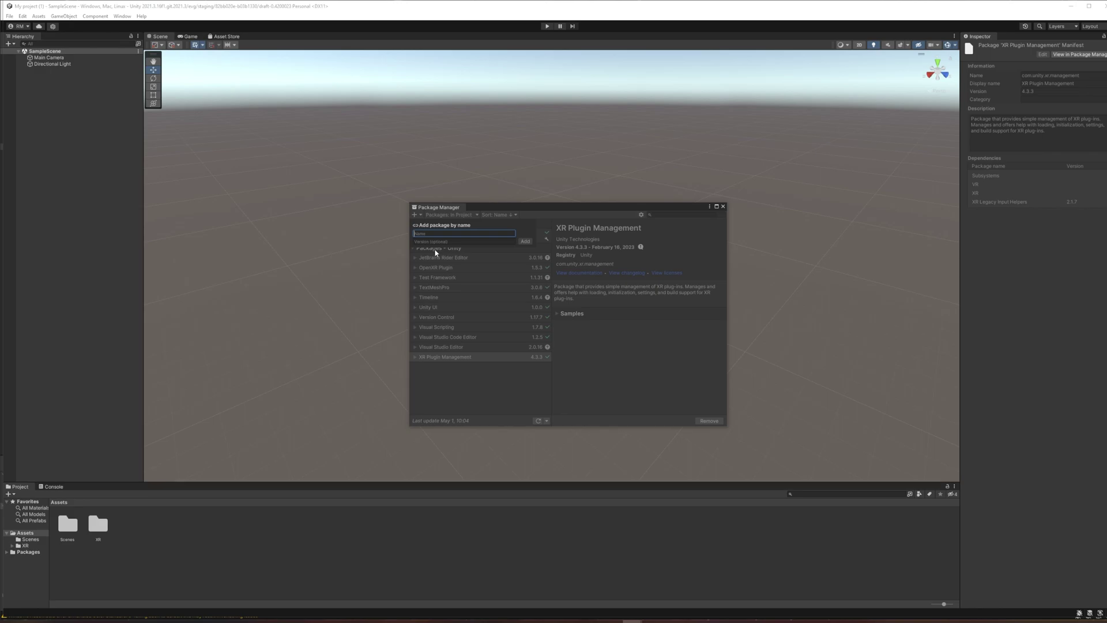
pyautogui.write('com.unity.xr.management')
pyautogui.press('Return')
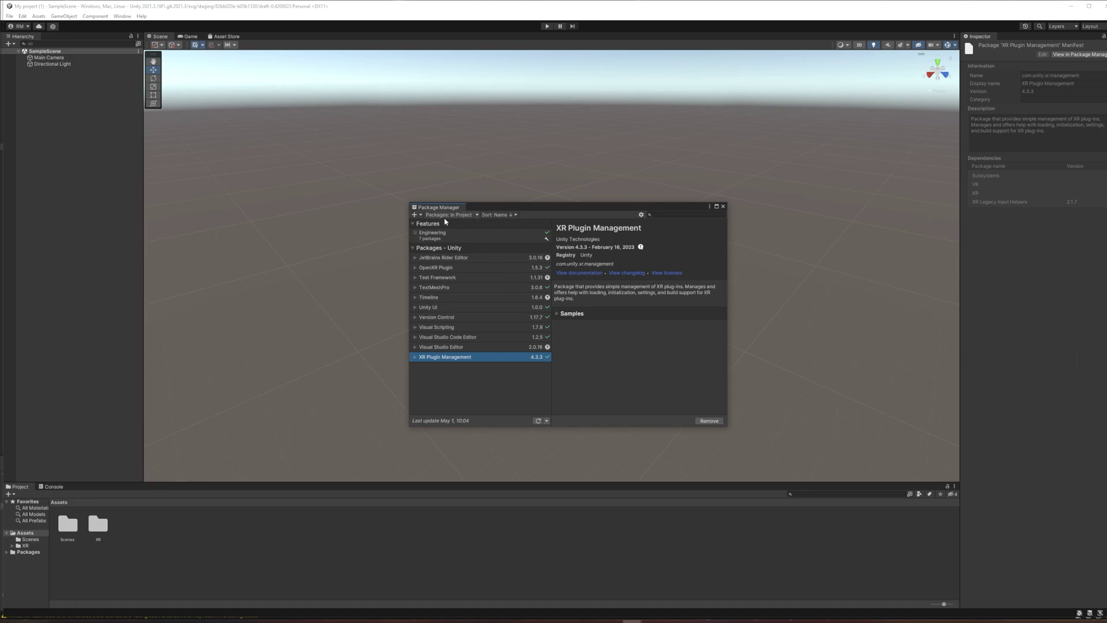
# List Unity Registry packages and select XR Interaction Toolkit
pyautogui.click(477, 216)
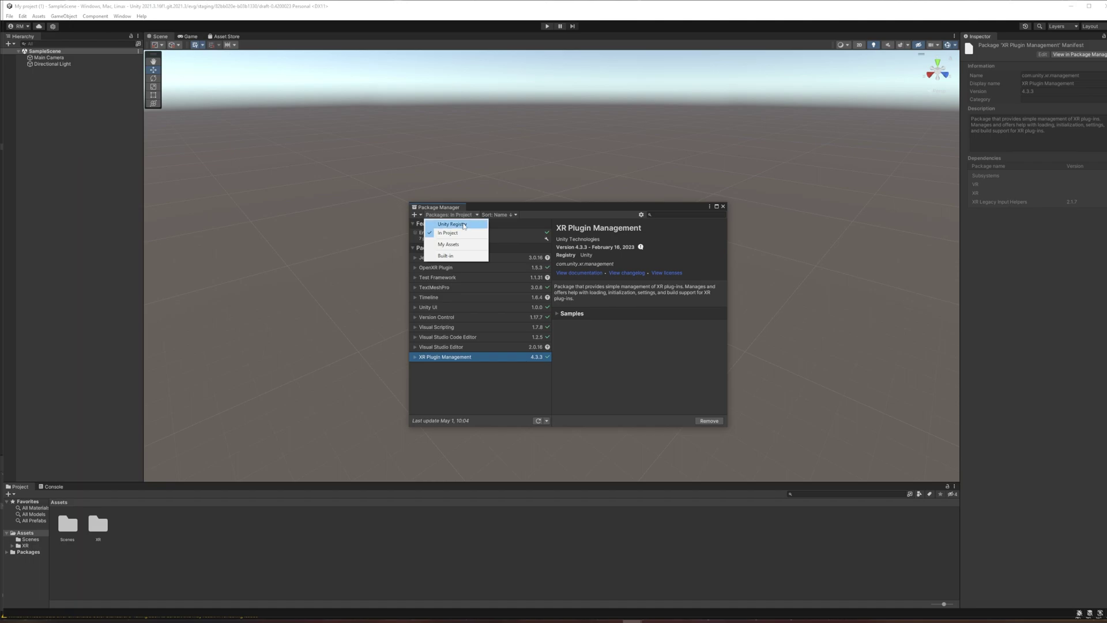
pyautogui.click(456, 224)
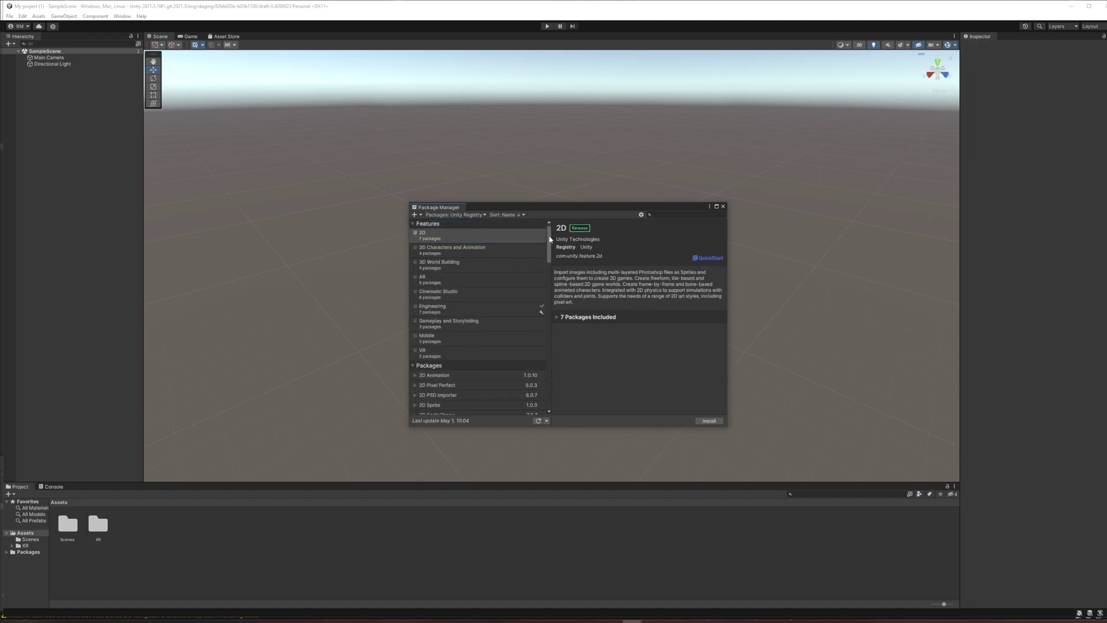
pyautogui.moveTo(549, 238); pyautogui.dragTo(550, 386)
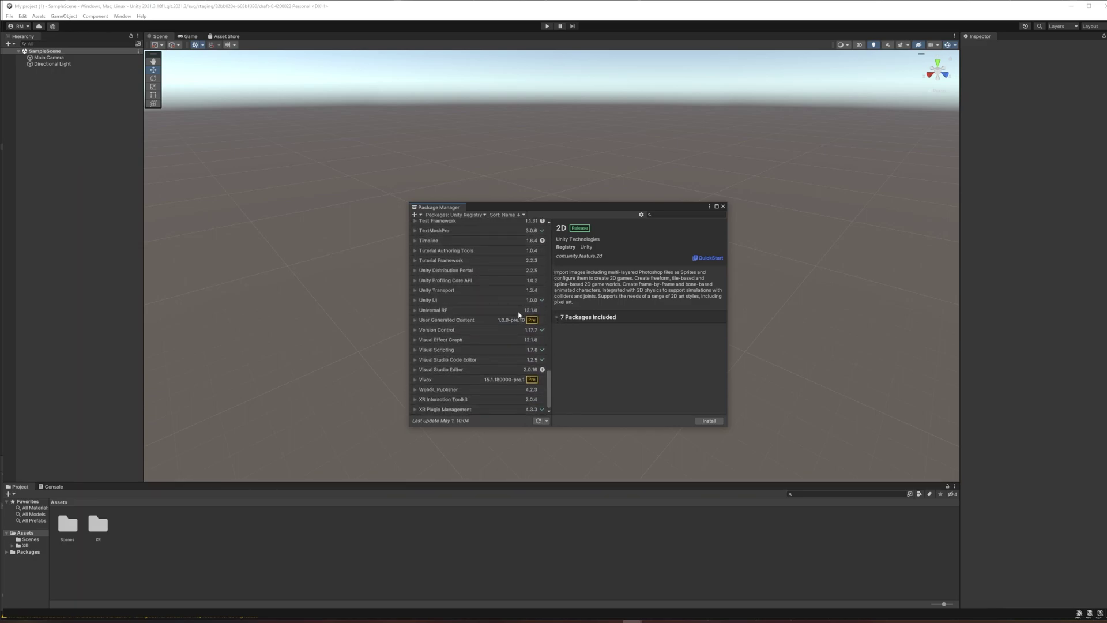
pyautogui.click(450, 400)
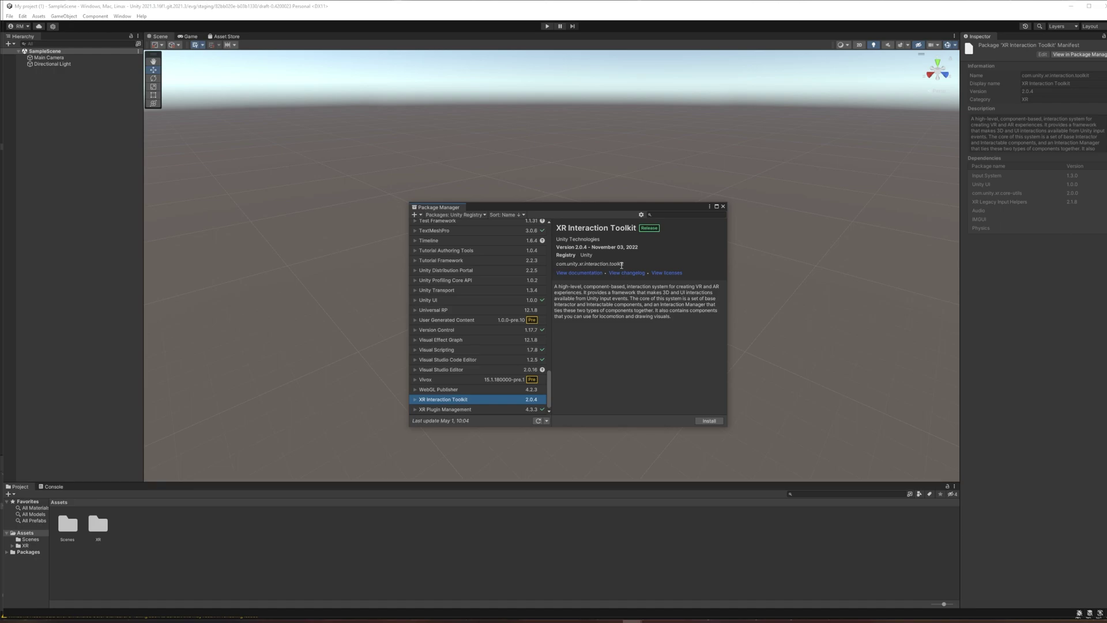
# Add com.unity.xr.interaction.toolkit by name and approve the interaction layer mask update
pyautogui.click(418, 214)
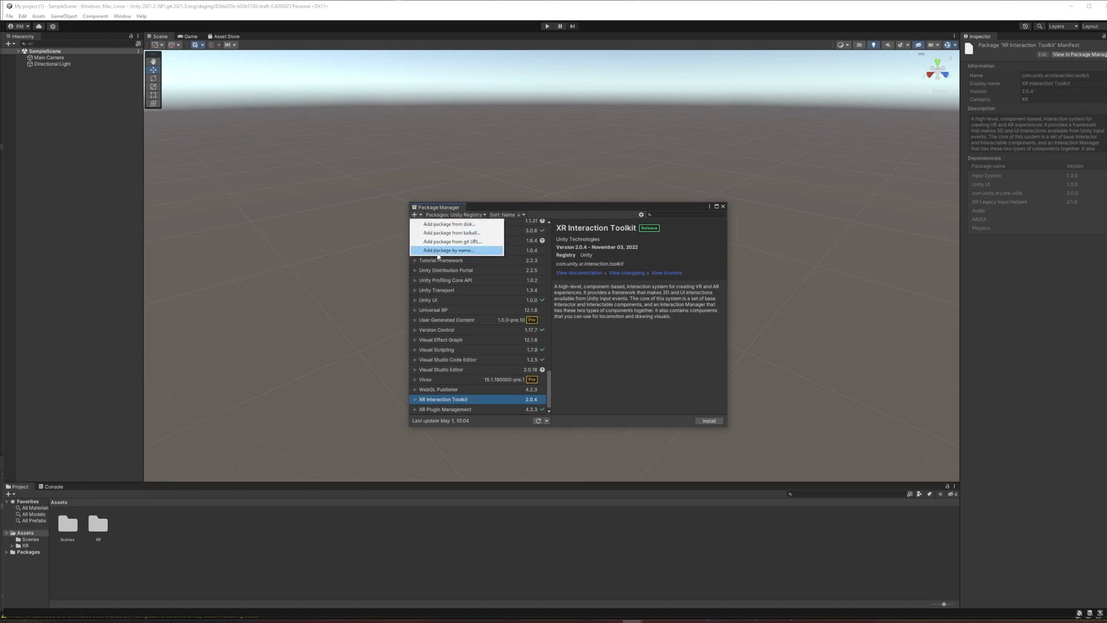
pyautogui.click(438, 250)
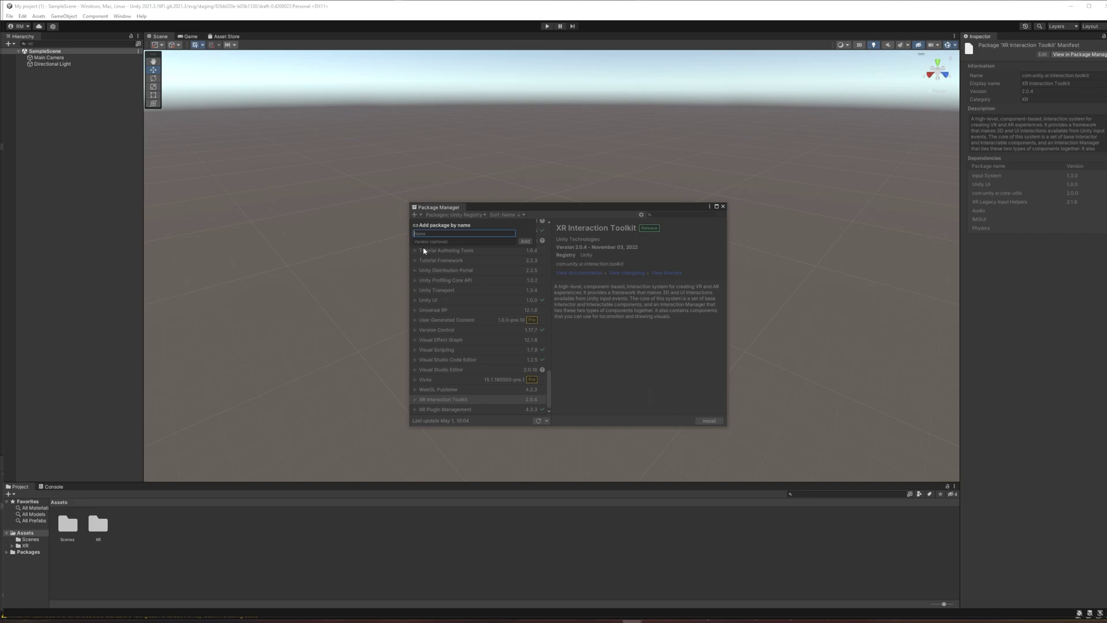
pyautogui.write('com.unity.xr.interaction.toolkit')
pyautogui.press('Return')
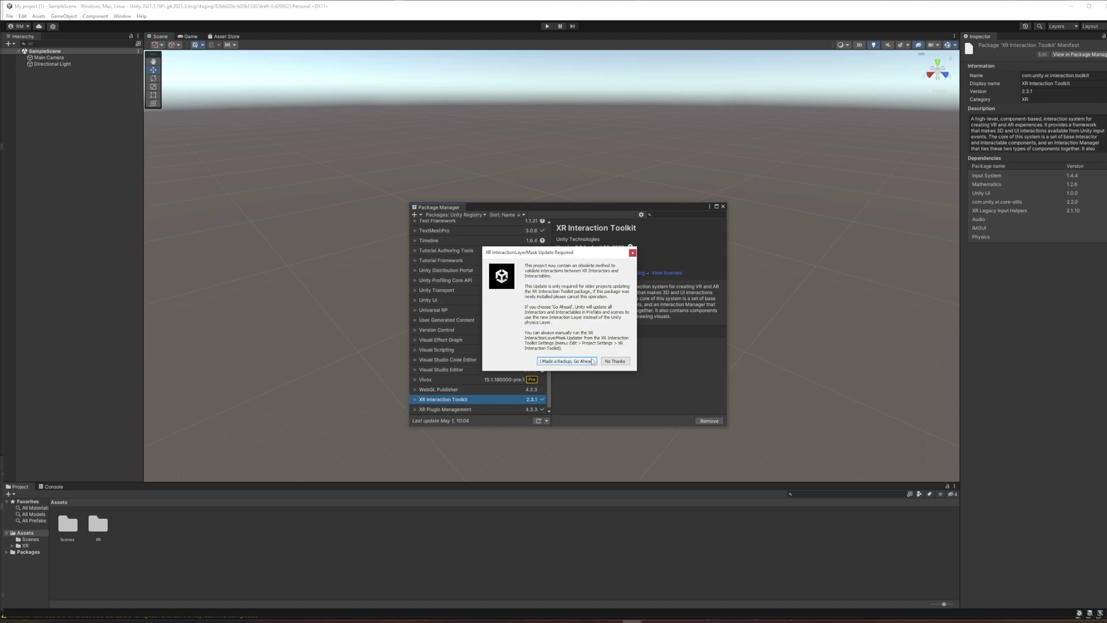
pyautogui.click(568, 361)
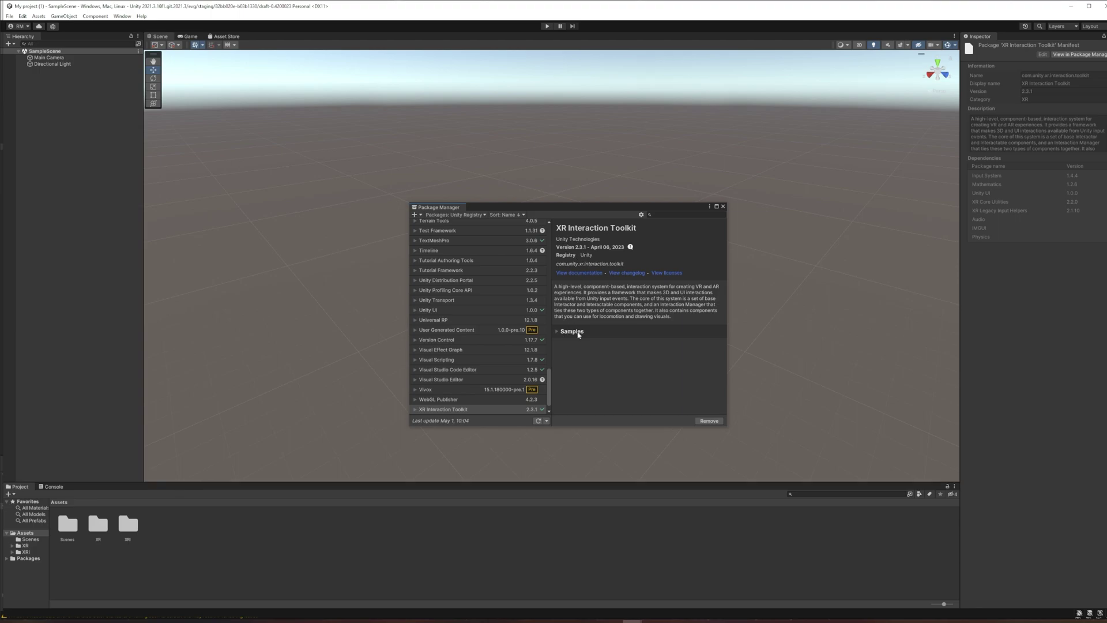
# Import the Starter Assets and XR Device Simulator samples from the package's Samples list
pyautogui.click(558, 332)
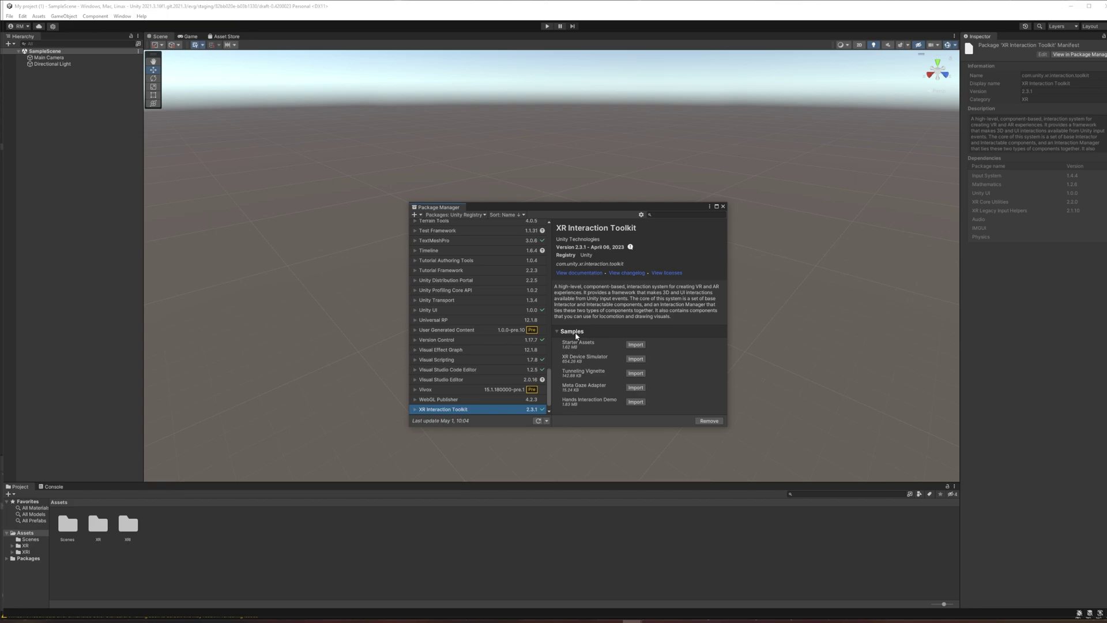
pyautogui.click(637, 346)
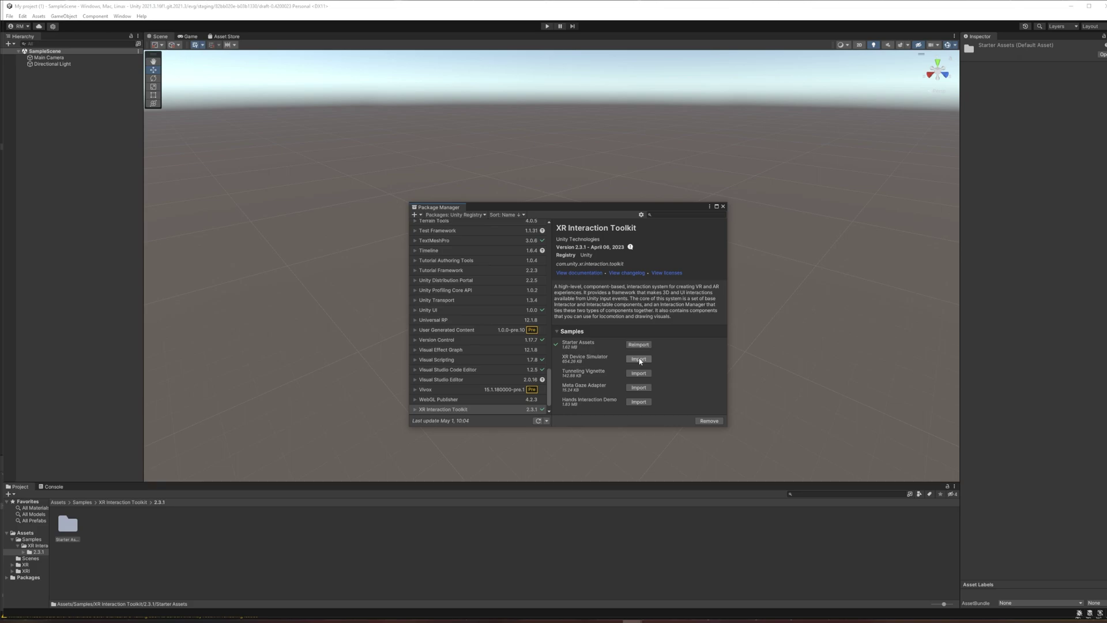
pyautogui.click(639, 359)
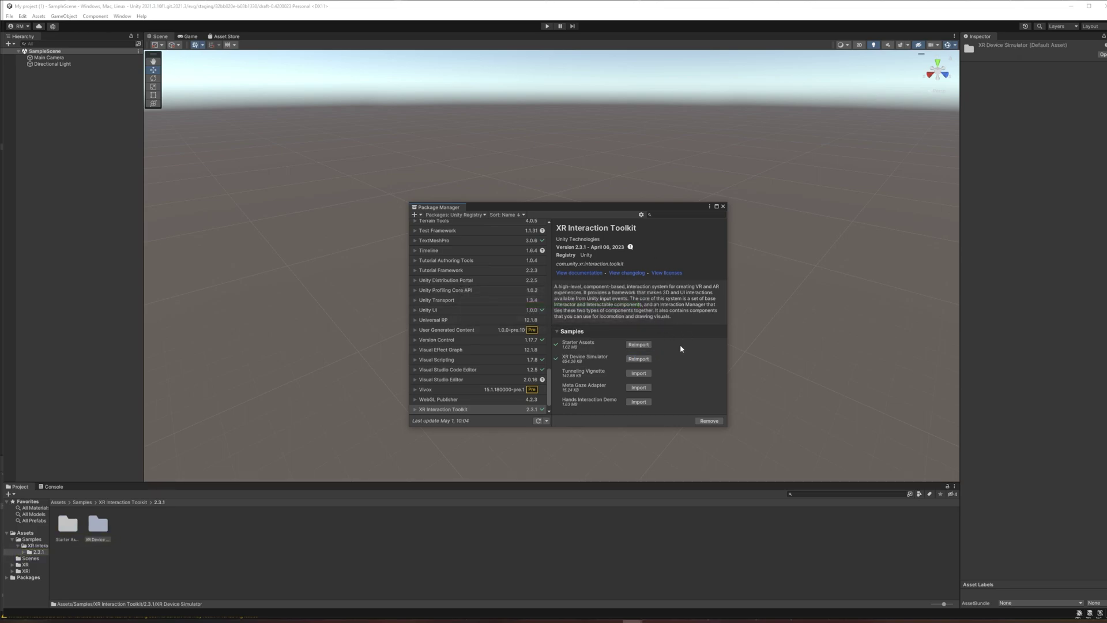
# Close the Package Manager window
pyautogui.click(723, 206)
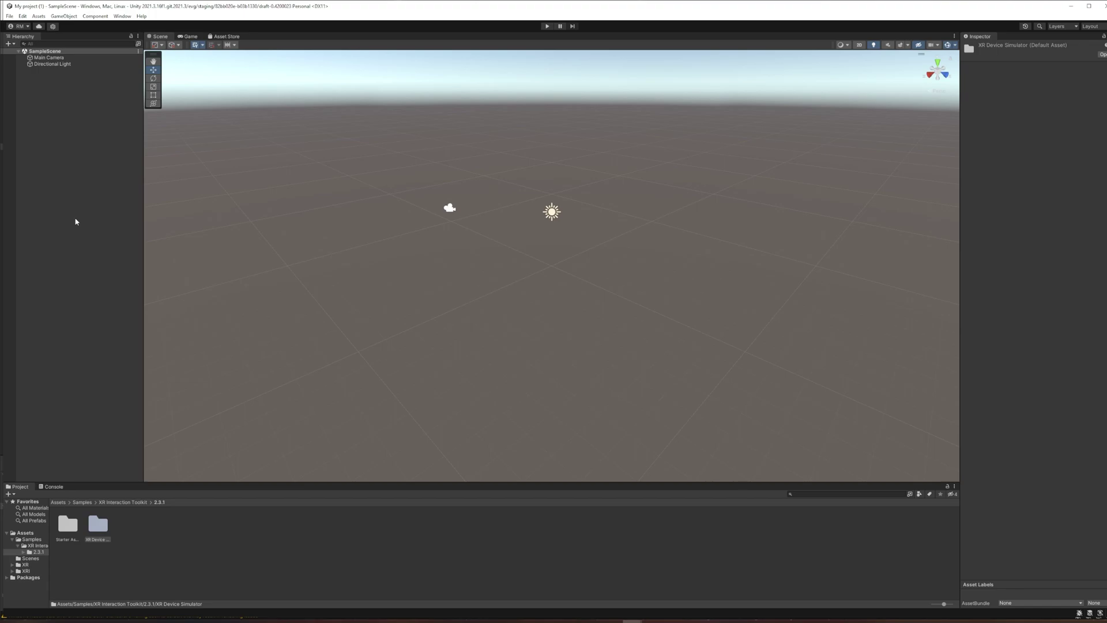
# Add a 3D Plane from the Hierarchy menu and set its Scale X and Z to 10
pyautogui.rightClick(47, 83)
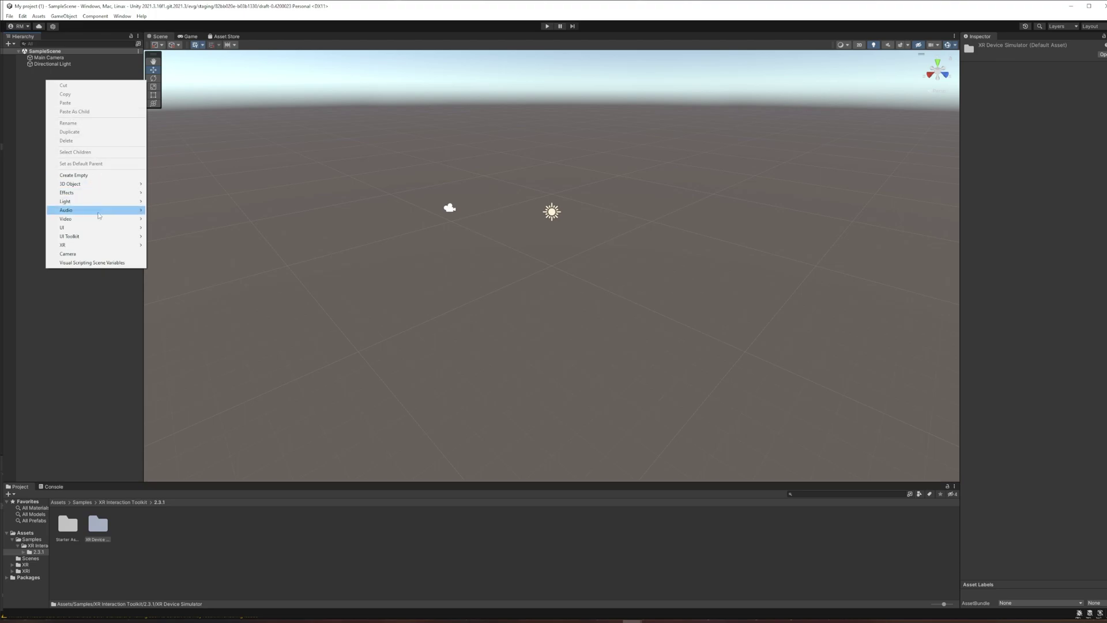
pyautogui.moveTo(98, 214)
pyautogui.moveTo(98, 183)
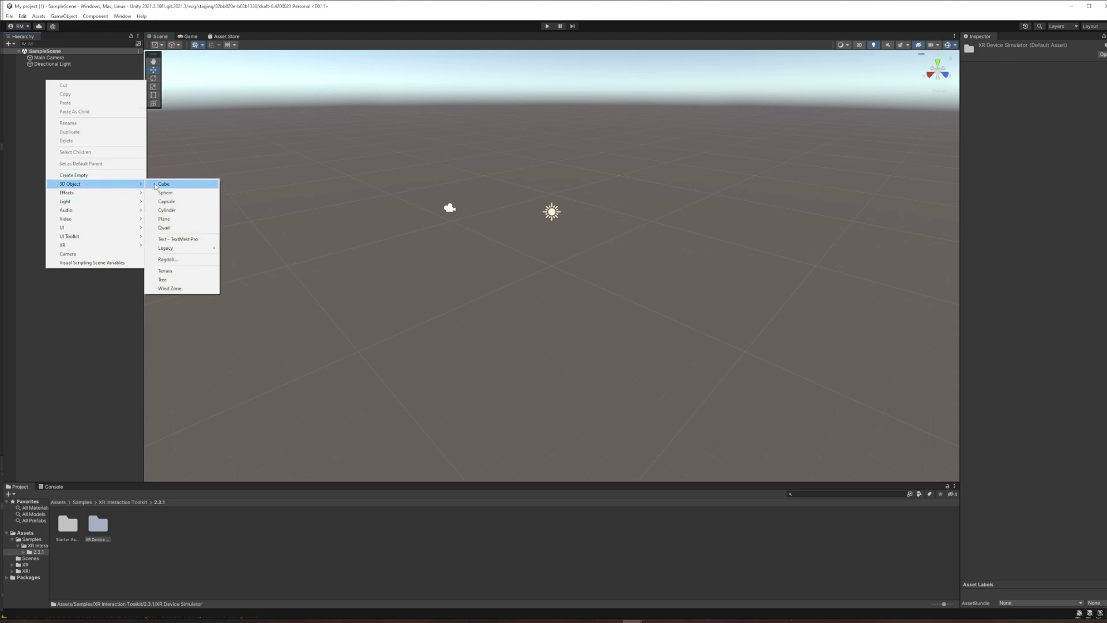
pyautogui.click(164, 219)
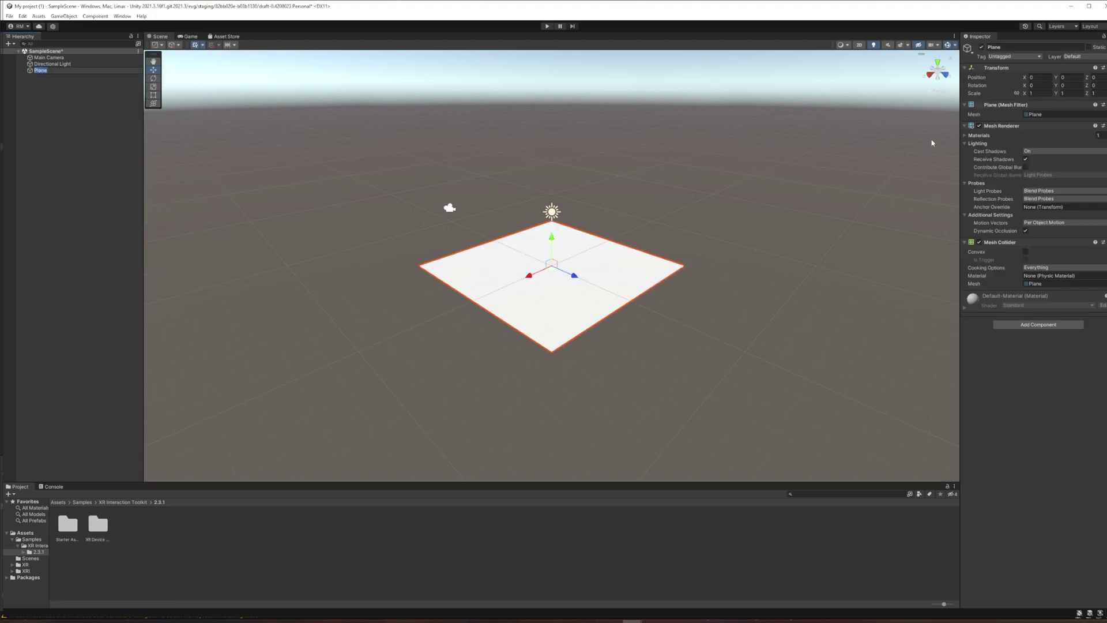
pyautogui.click(1038, 93)
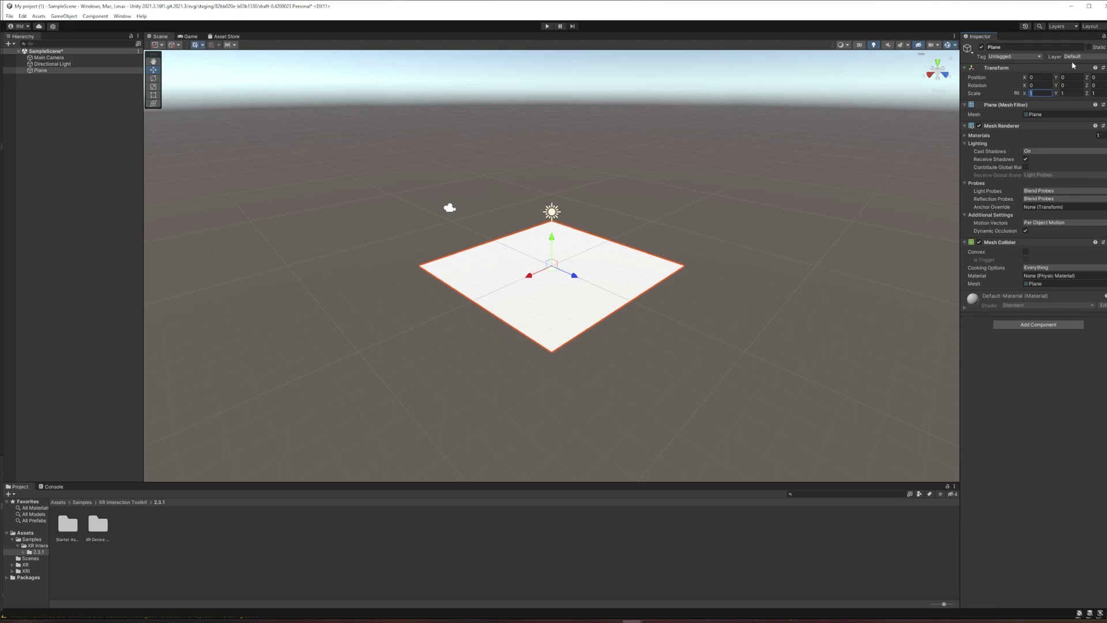
pyautogui.write('10')
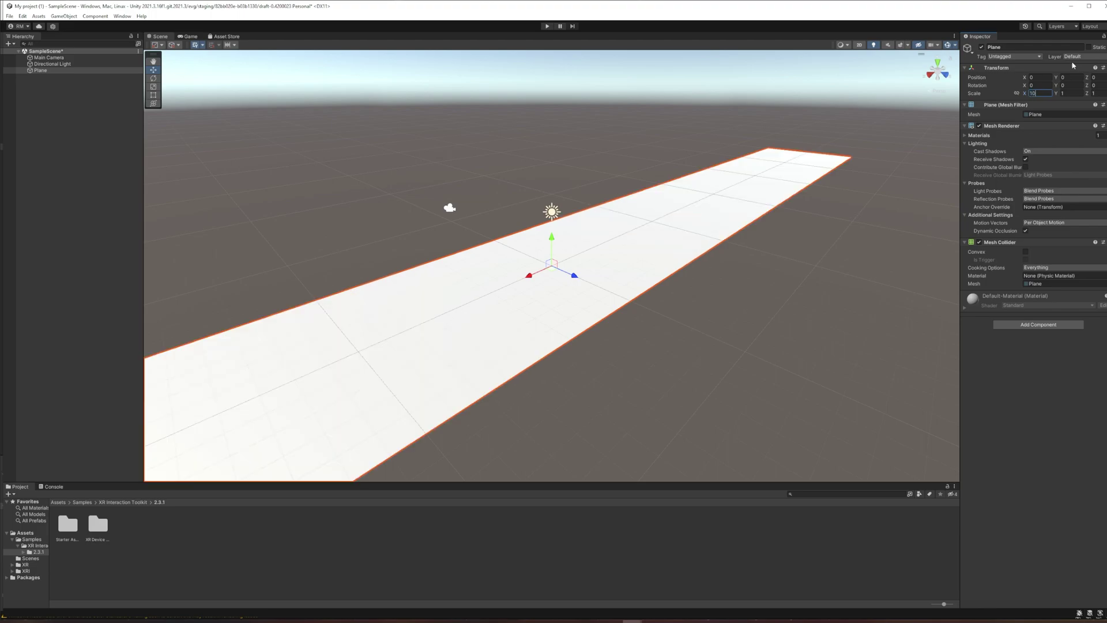
pyautogui.press('Tab')
pyautogui.press('Tab')
pyautogui.write('10')
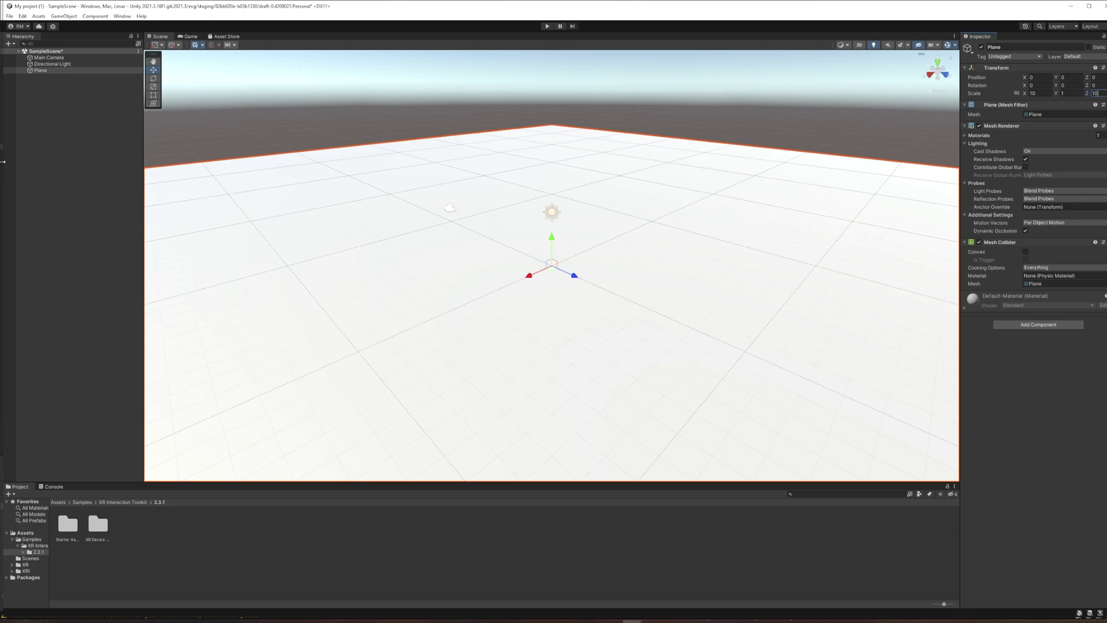
# Delete the Main Camera from SampleScene
pyautogui.click(65, 154)
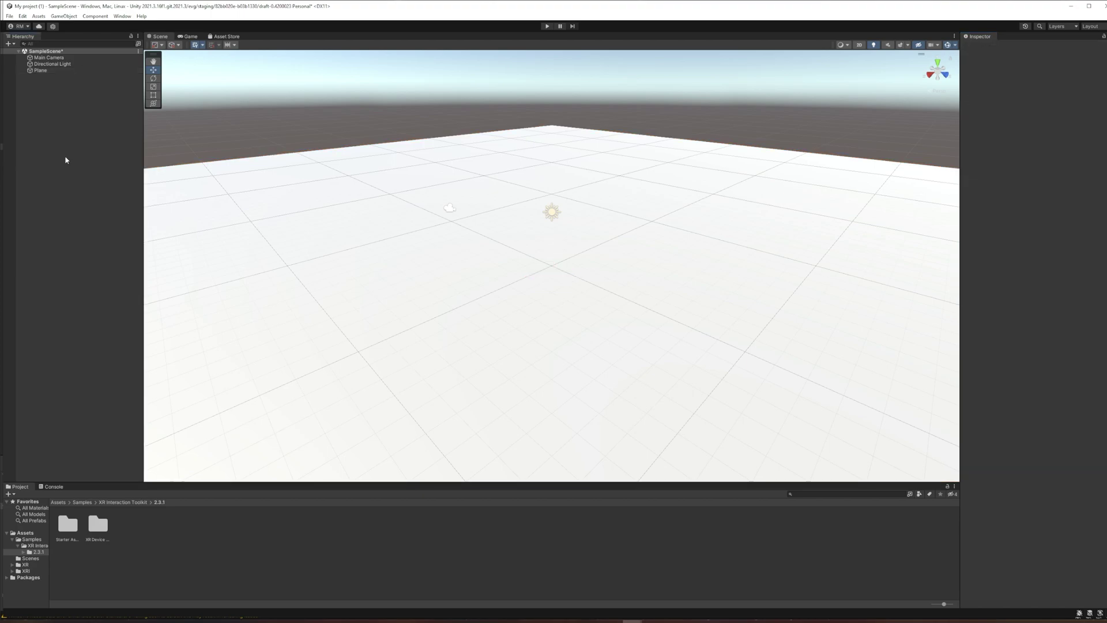
pyautogui.click(57, 57)
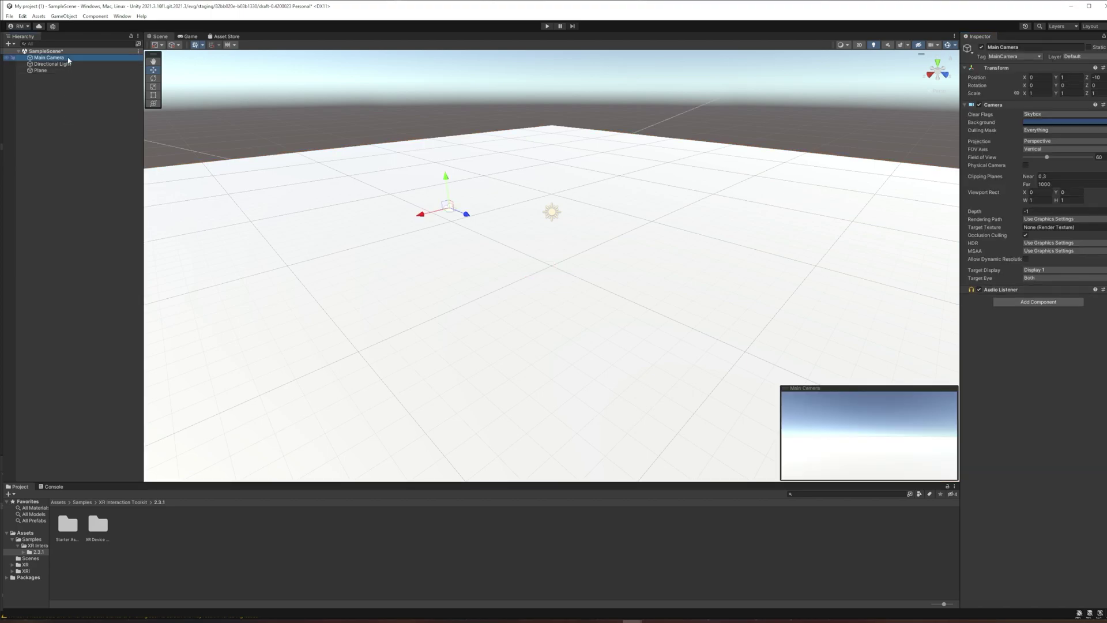
pyautogui.press('Delete')
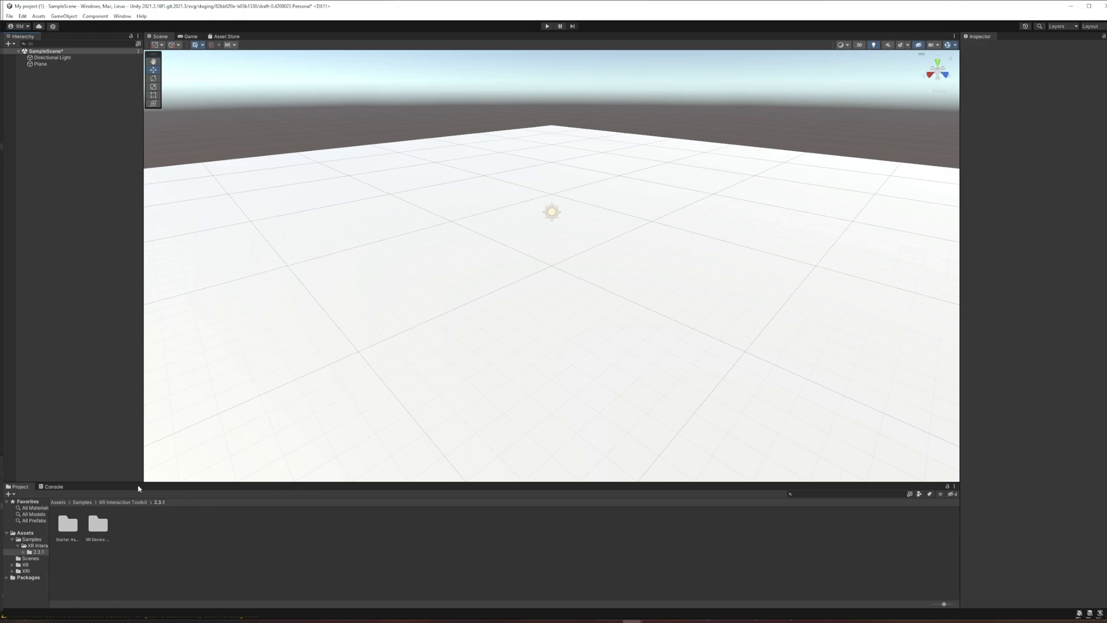
# Open Assets/Samples/XR Interaction Toolkit/2.3.1/Starter Assets/Prefabs and select Complete XR Origin Set Up
pyautogui.click(26, 534)
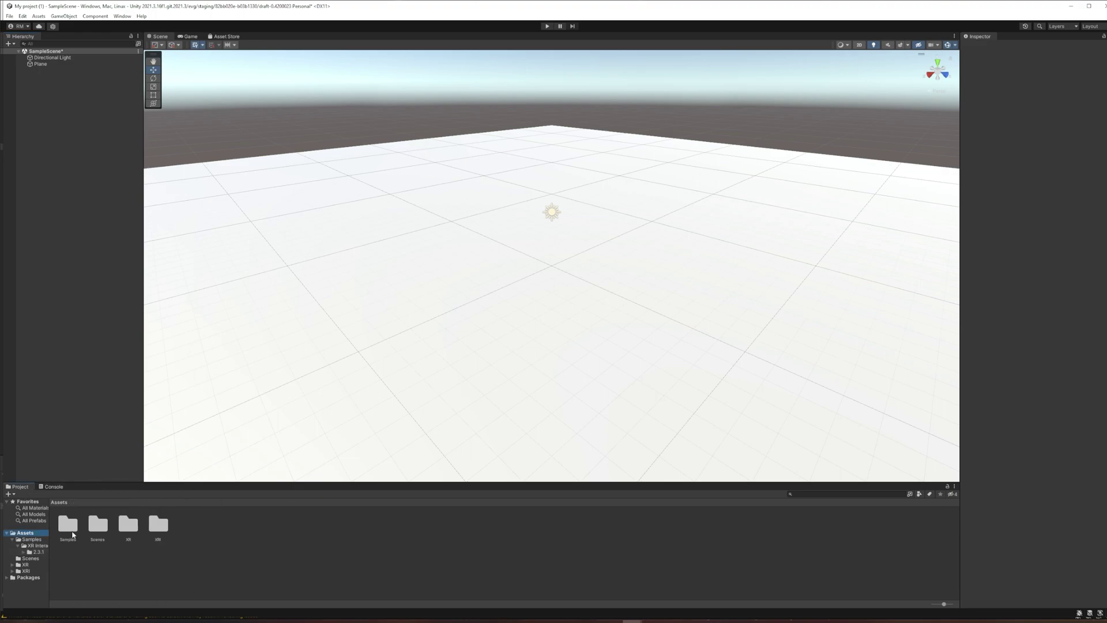
pyautogui.doubleClick(70, 531)
pyautogui.doubleClick(70, 529)
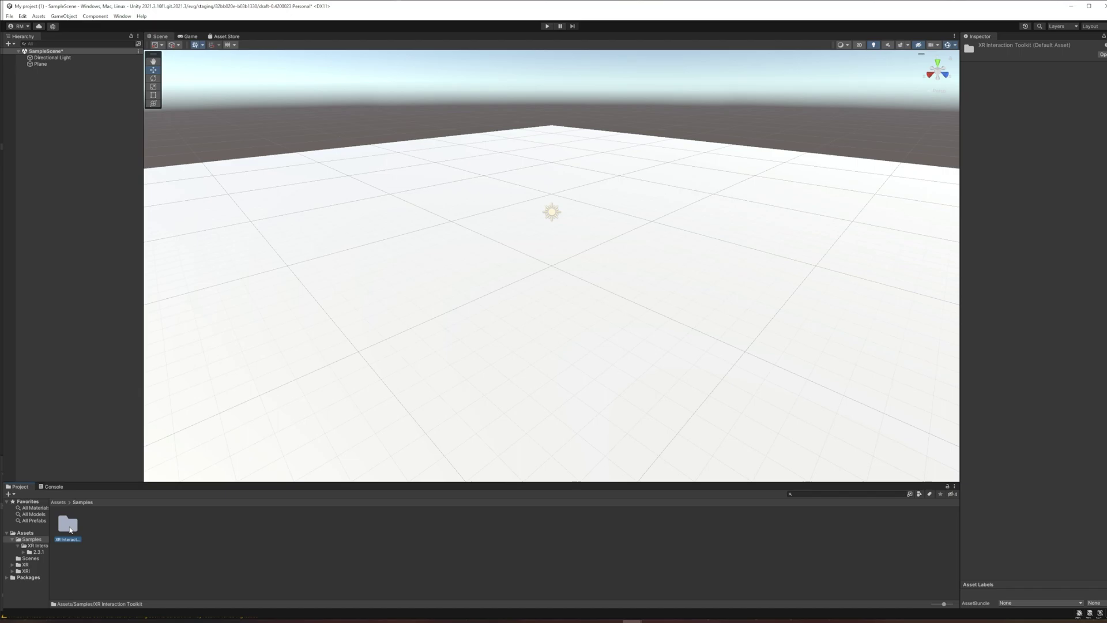
pyautogui.doubleClick(70, 529)
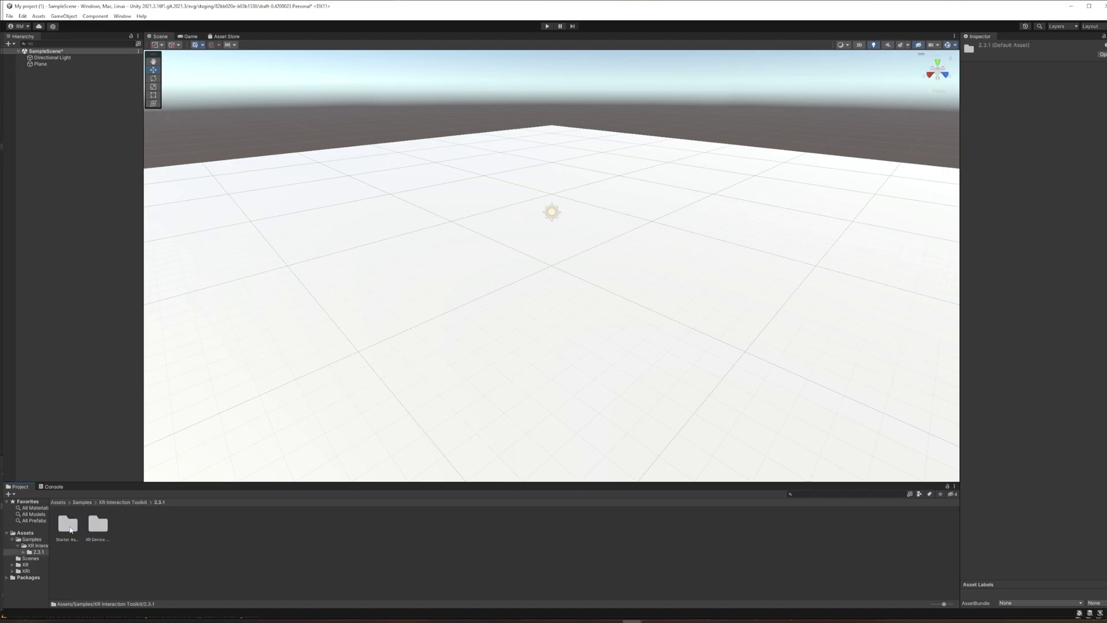
pyautogui.doubleClick(67, 525)
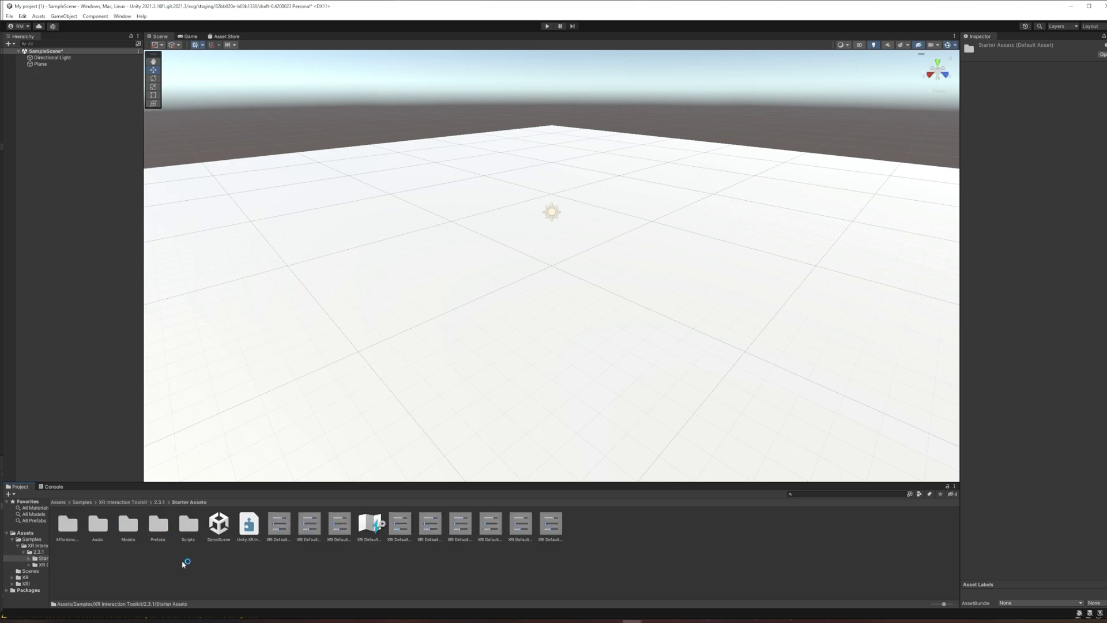
pyautogui.doubleClick(164, 524)
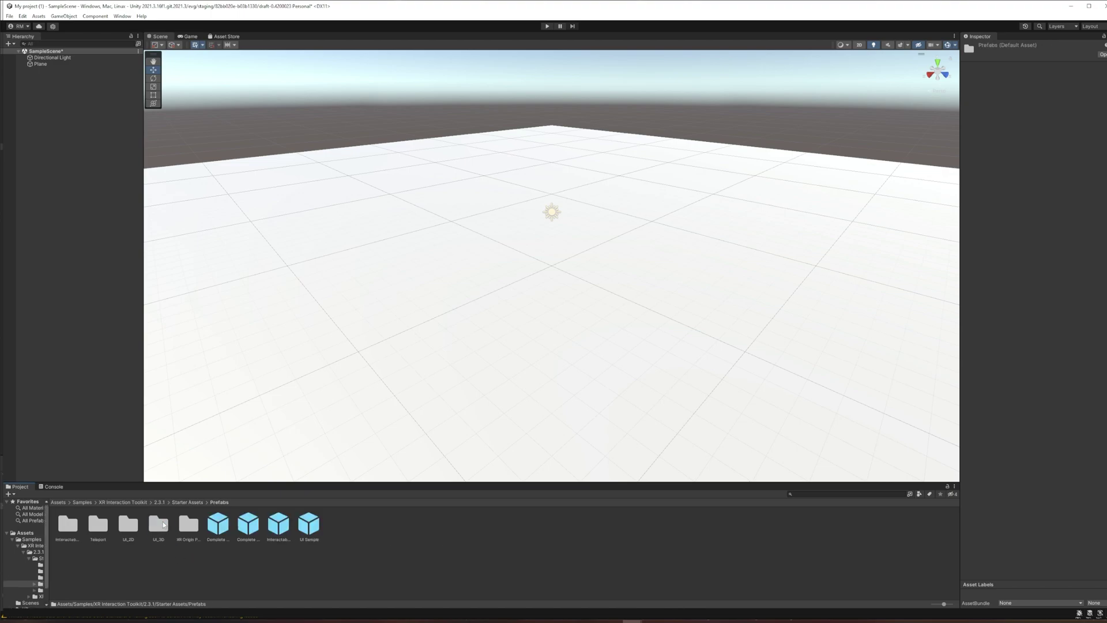
pyautogui.click(247, 533)
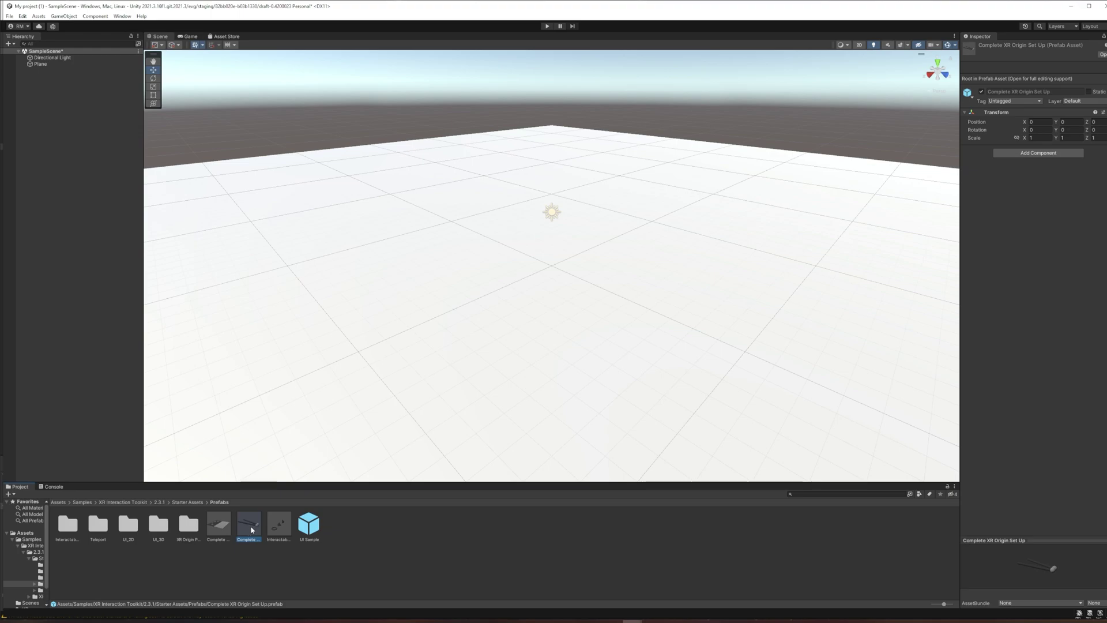
# Place Complete XR Origin Set Up in the Hierarchy, expand XR Origin and CameraOffset, and inspect LeftHand
pyautogui.moveTo(252, 529); pyautogui.dragTo(45, 108)
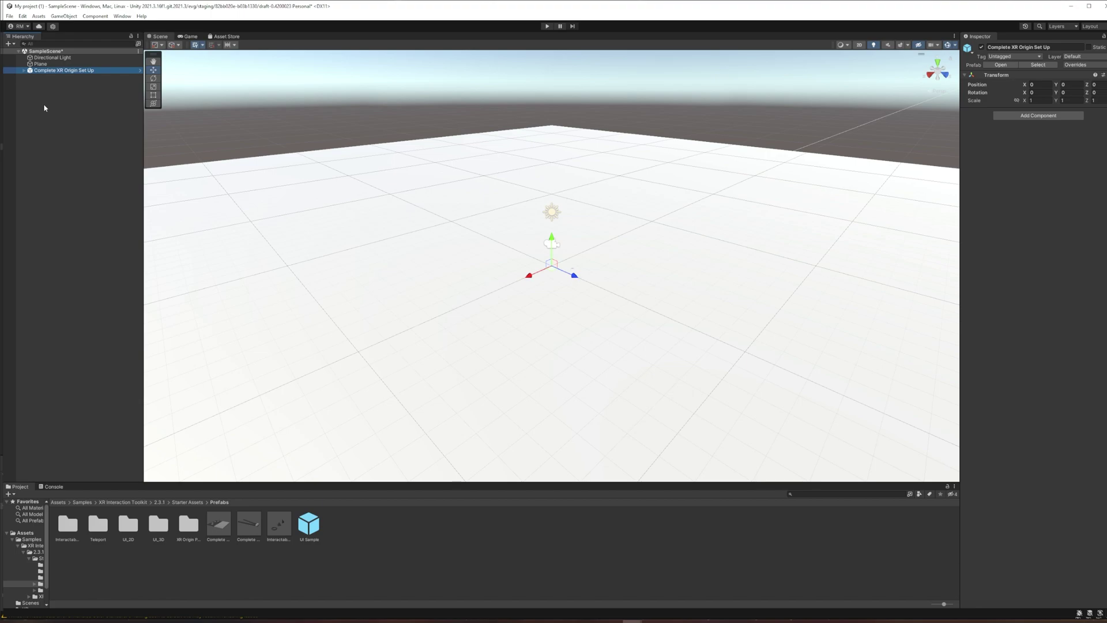
pyautogui.click(24, 71)
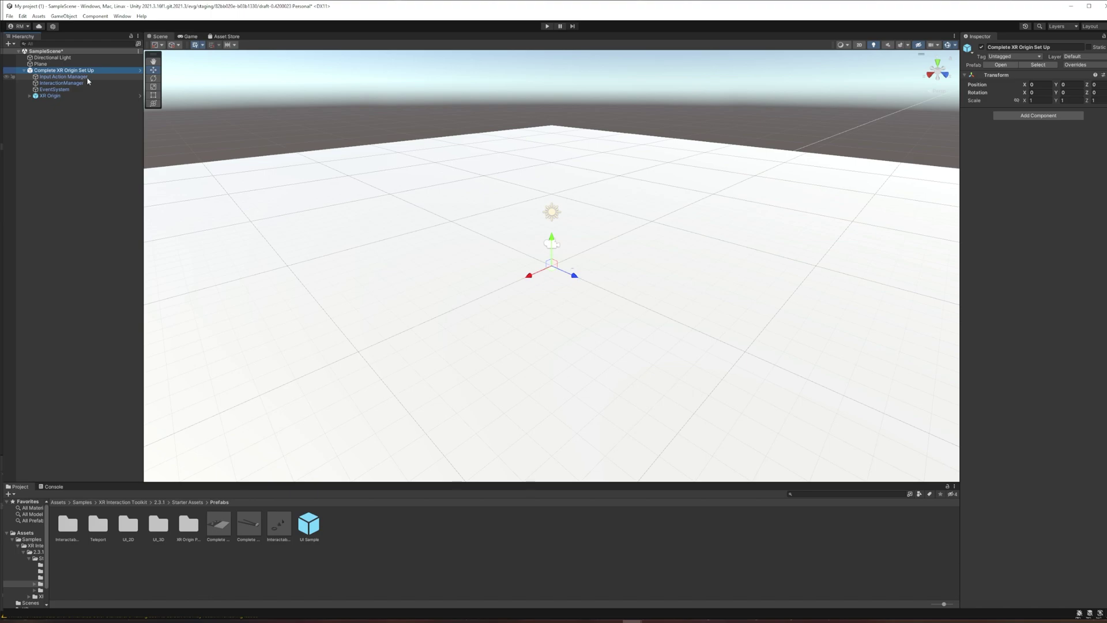
pyautogui.click(29, 96)
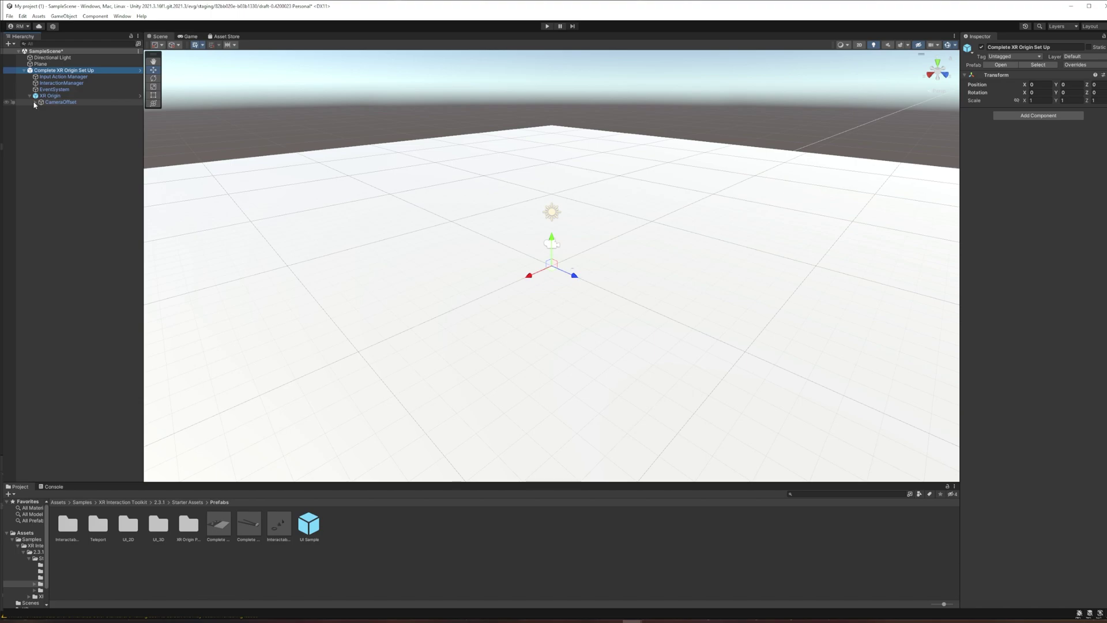
pyautogui.click(36, 102)
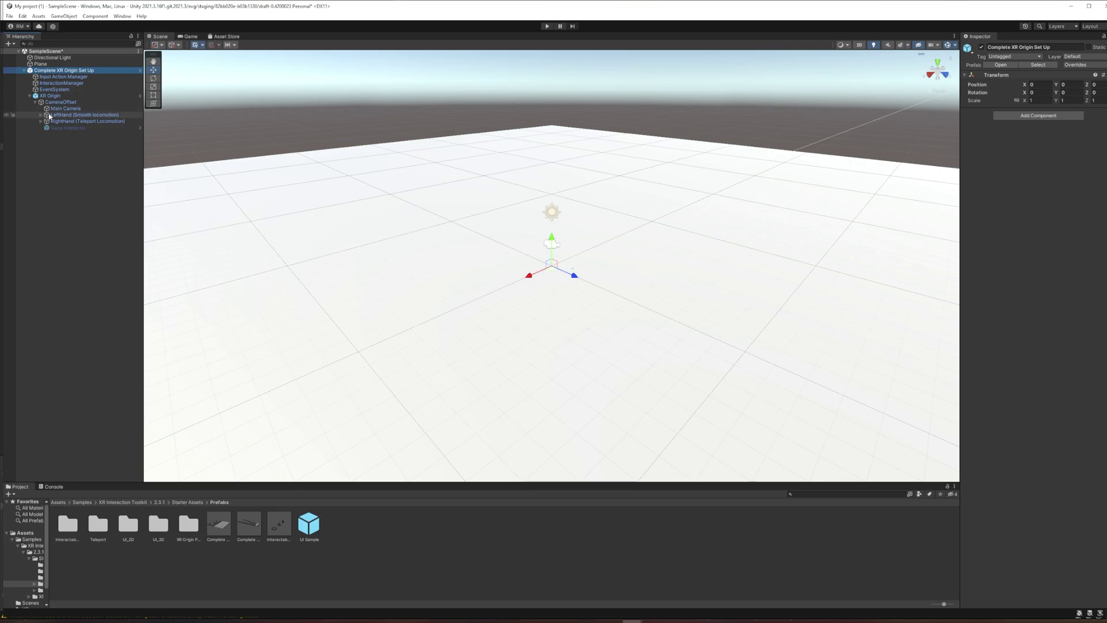
pyautogui.click(50, 116)
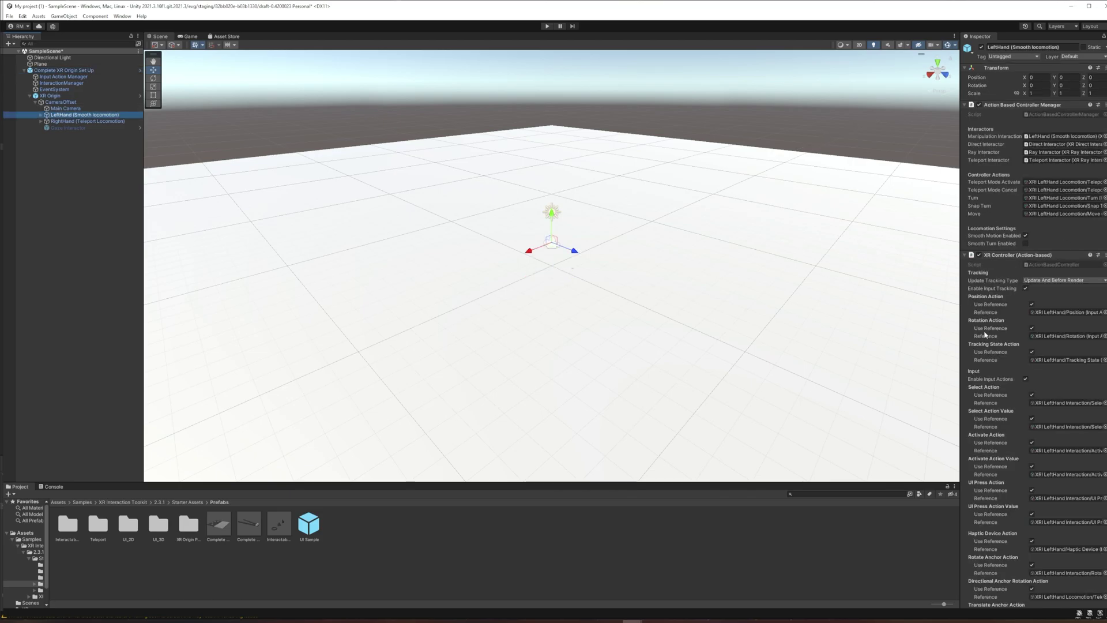
pyautogui.scroll(-10, 996, 415)
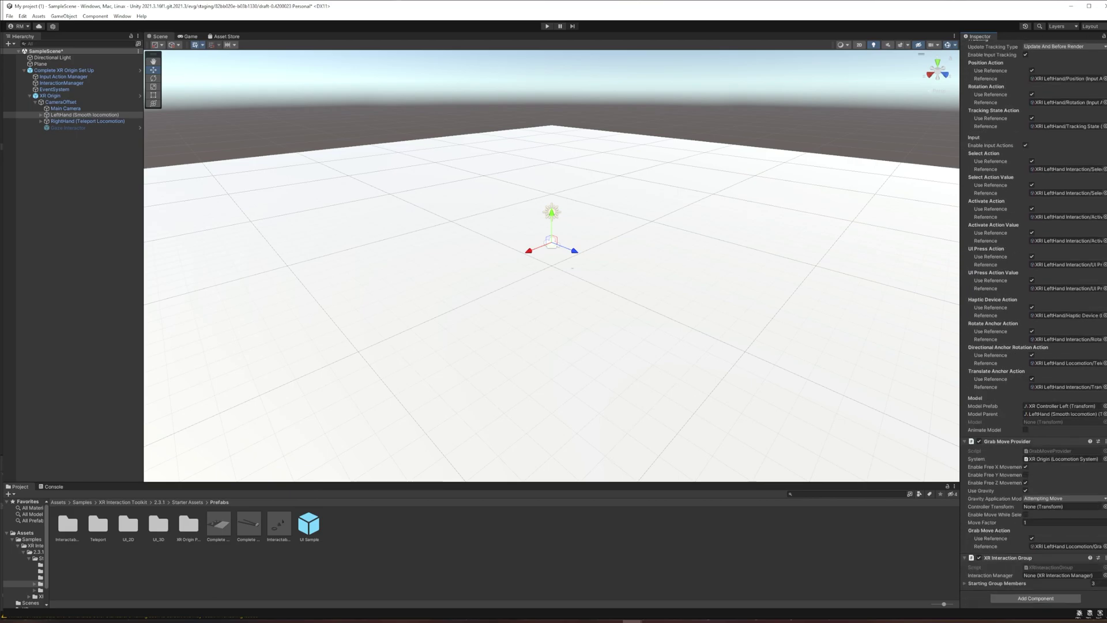
pyautogui.scroll(10, 996, 415)
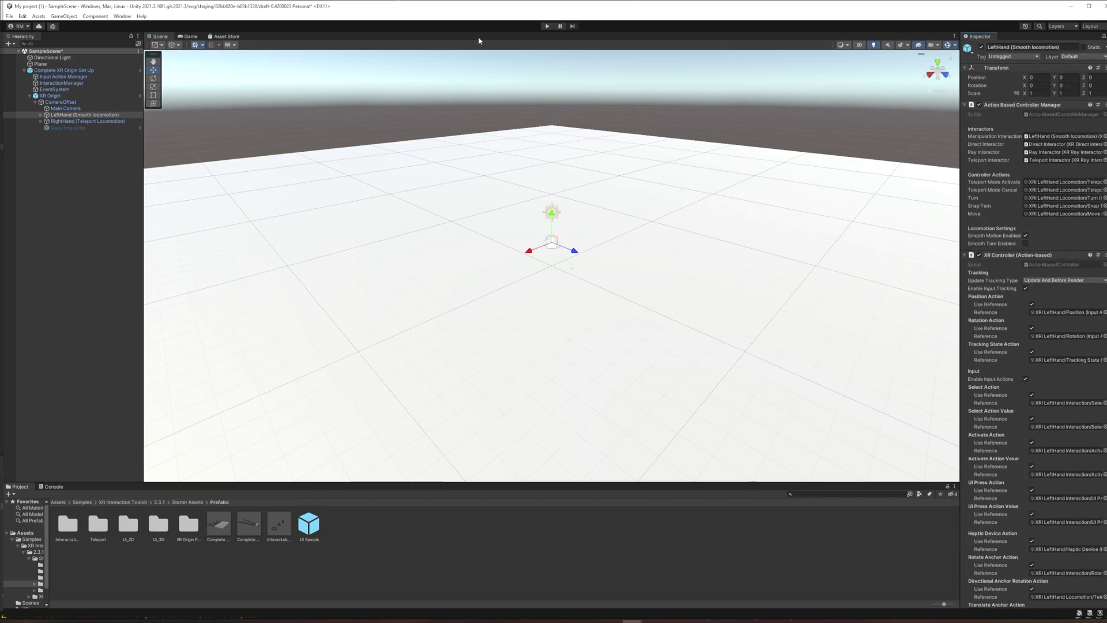
pyautogui.click(547, 27)
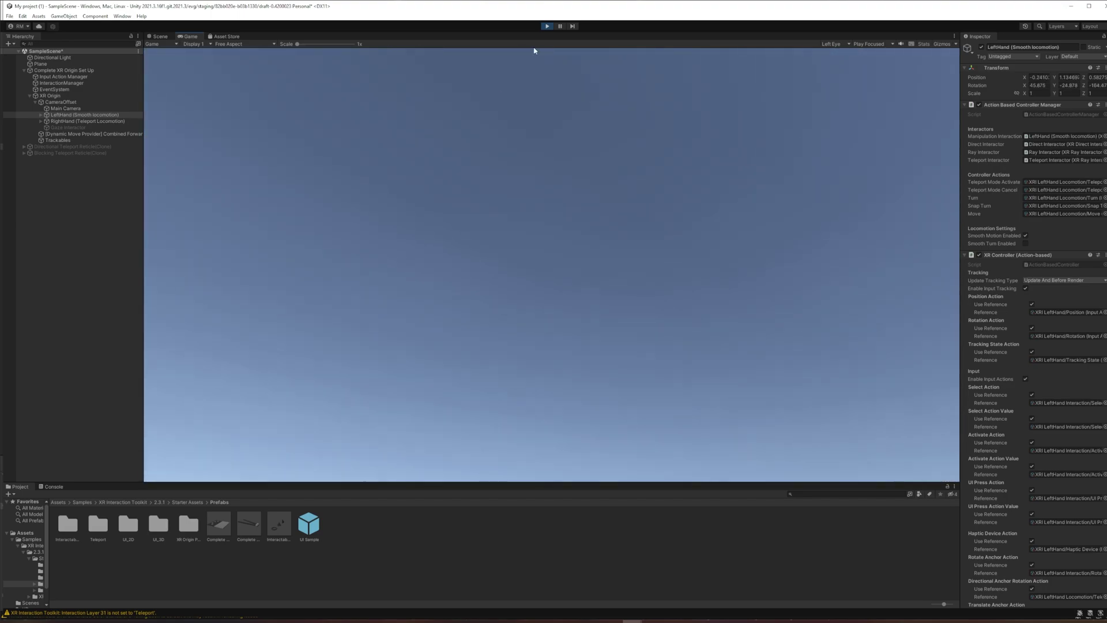
pyautogui.click(547, 26)
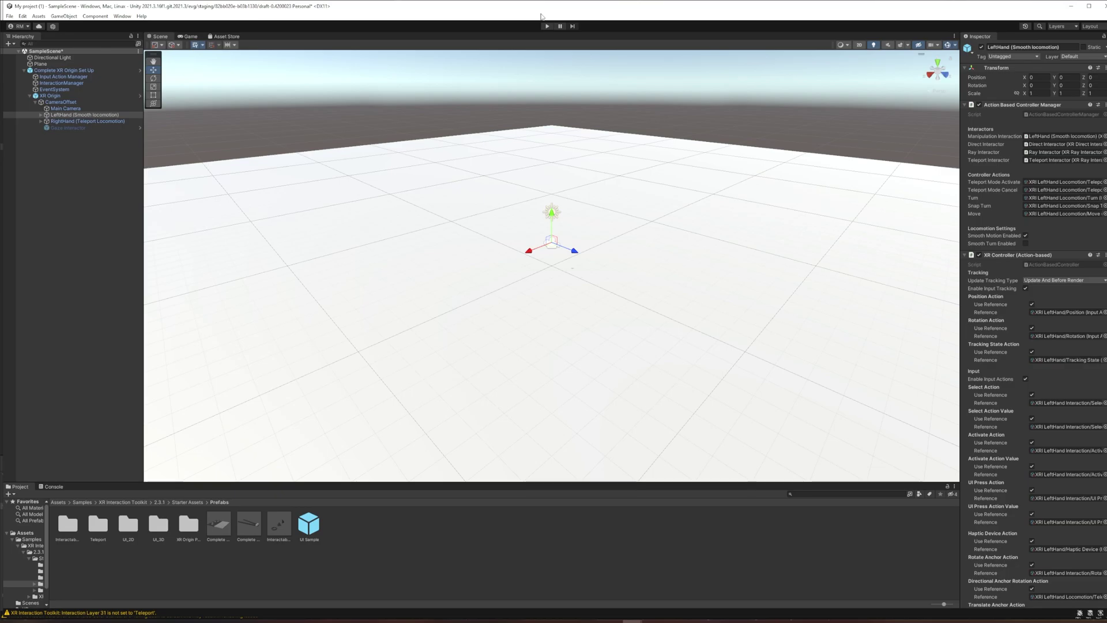